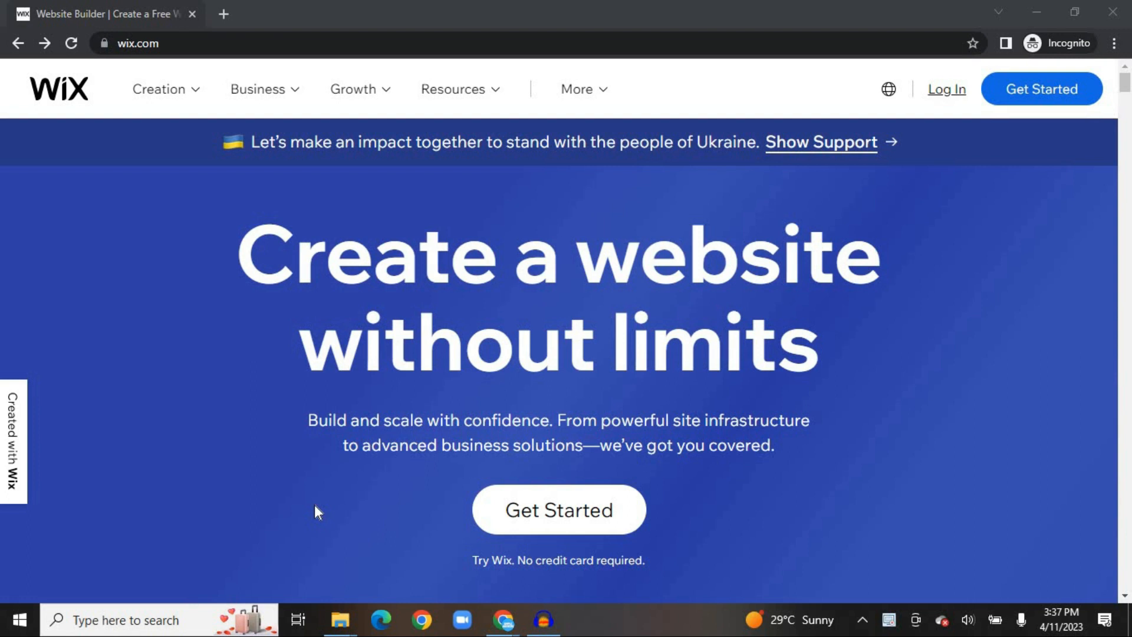
# Step: Open the Wix sign-up form and switch to the browser window that asks for the website type
pyautogui.click(499, 510)
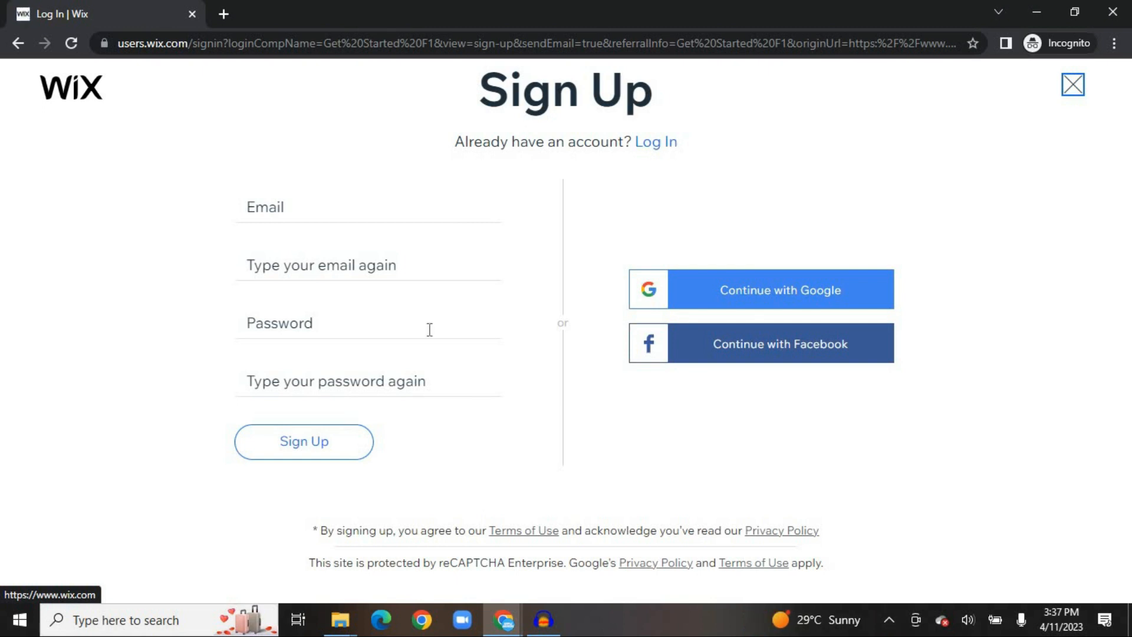
pyautogui.click(346, 223)
pyautogui.moveTo(504, 616)
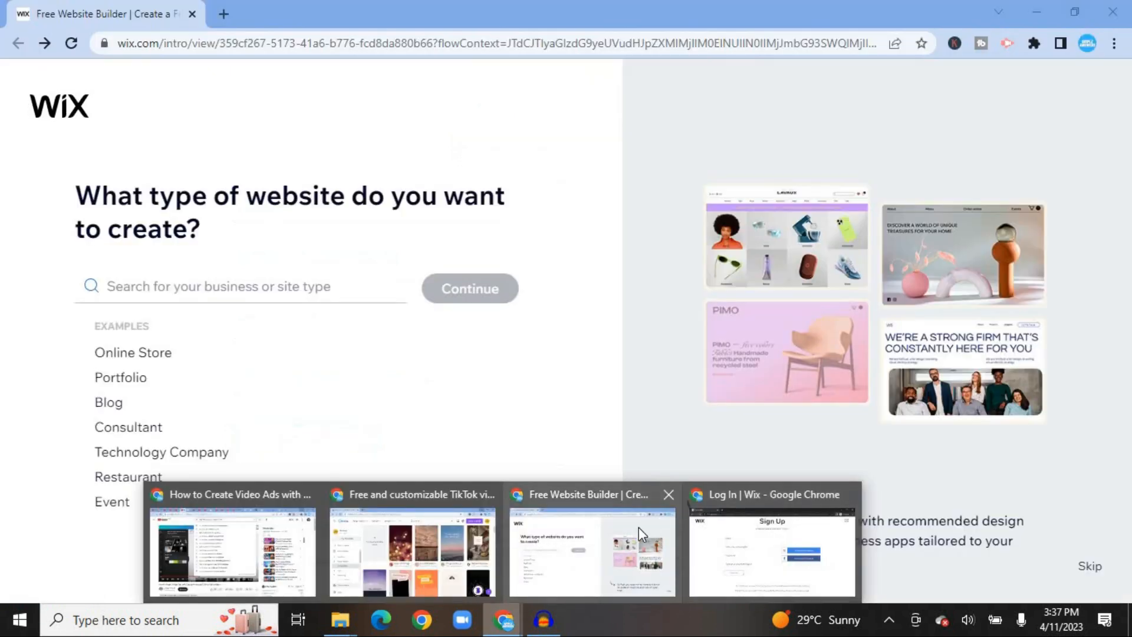
pyautogui.click(638, 527)
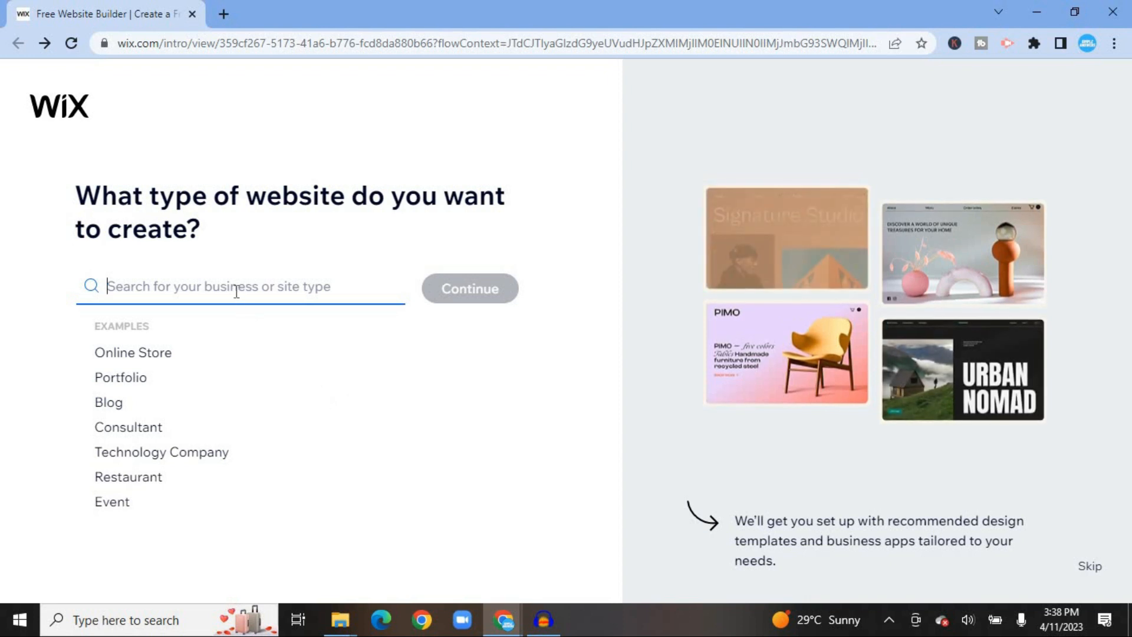
# Step: Set the website type to Hair Salon and continue to the matching templates
pyautogui.write('ha')
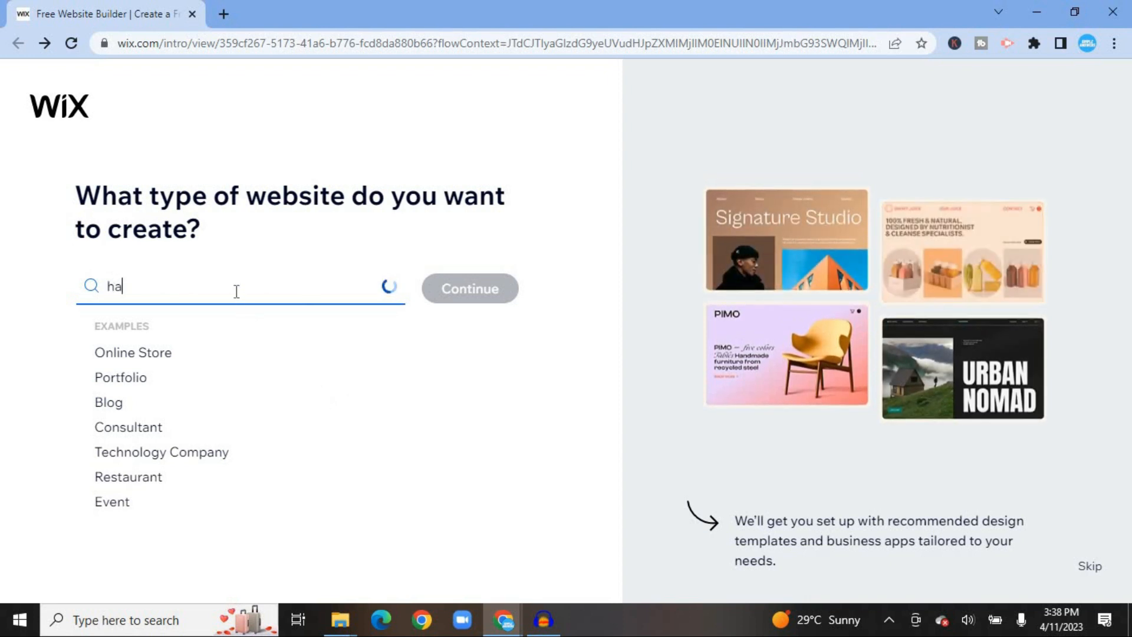
pyautogui.write('ir ')
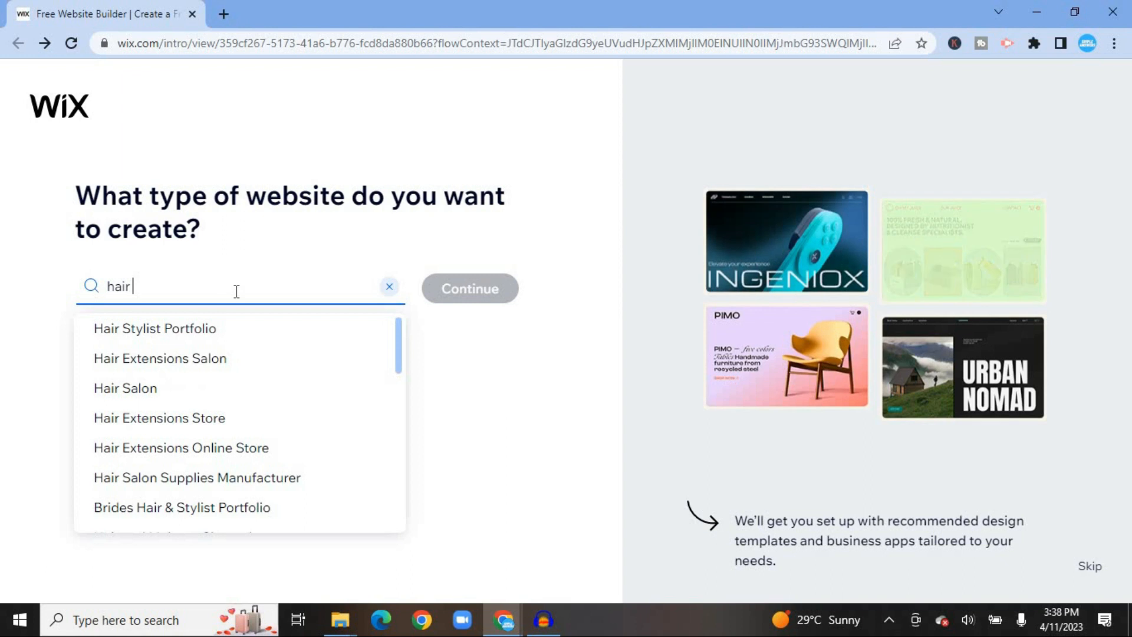
pyautogui.write('s')
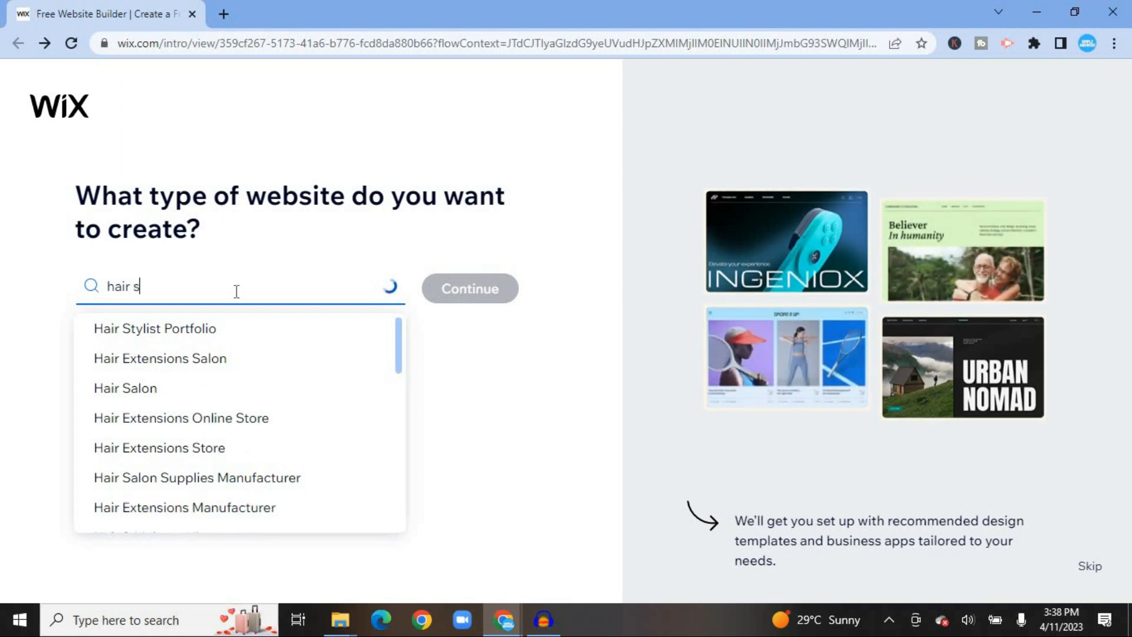
pyautogui.write('alon')
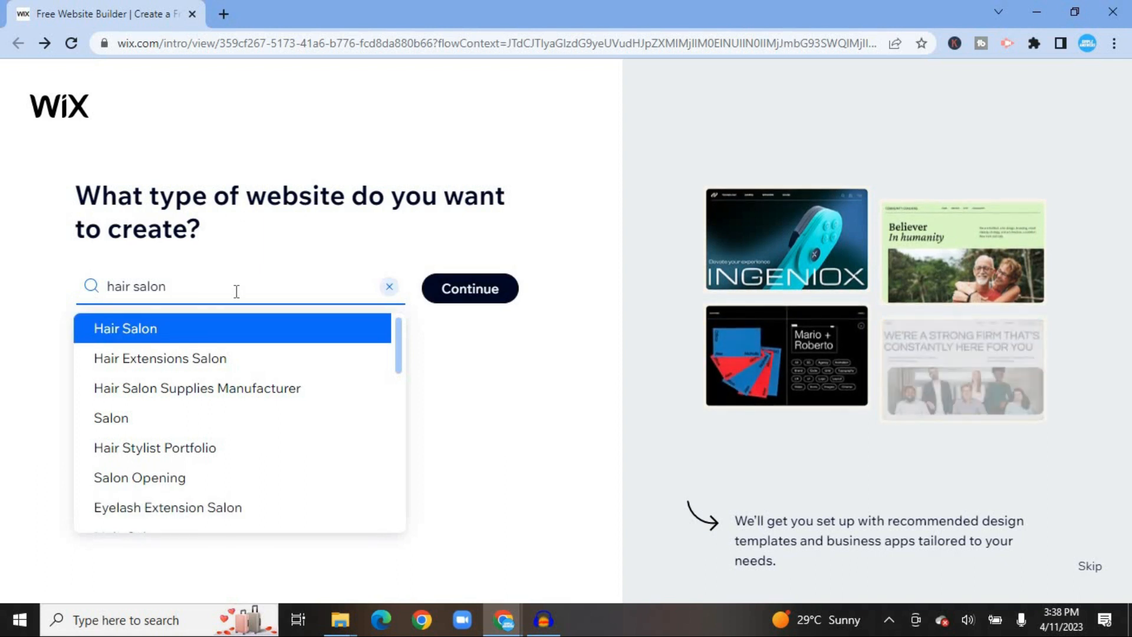
pyautogui.click(196, 324)
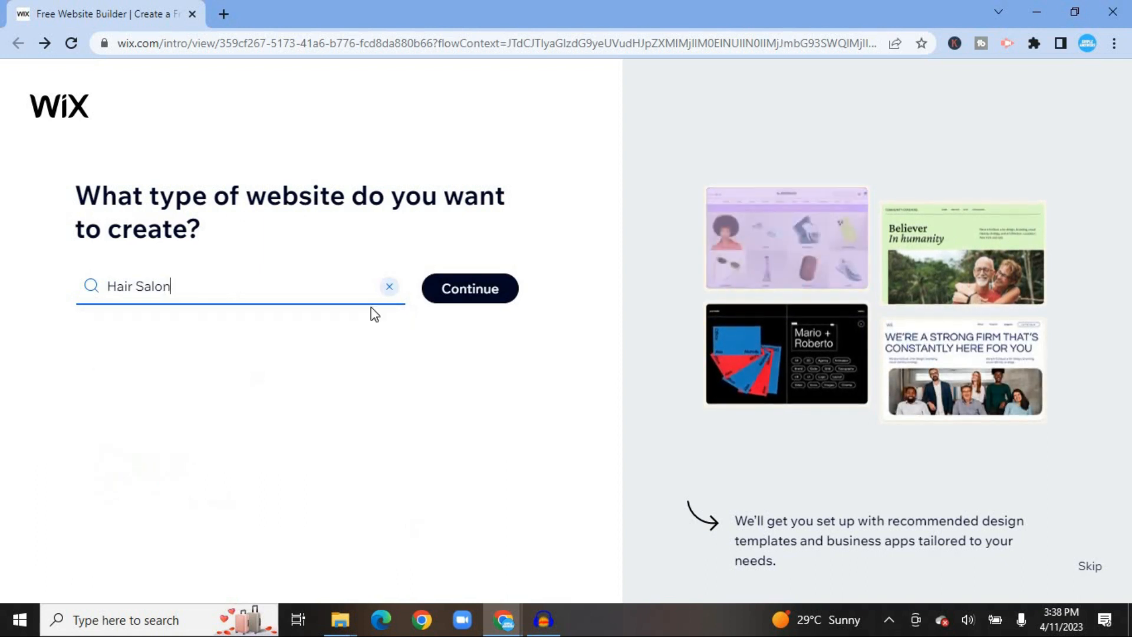
pyautogui.click(462, 303)
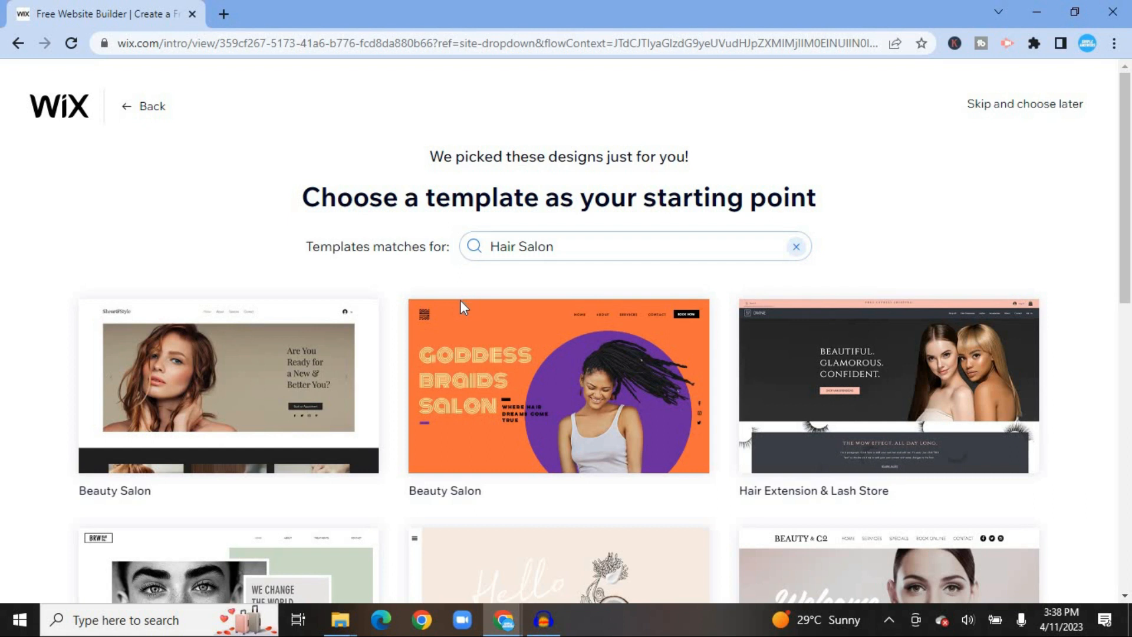
# Step: Choose the Beauty Shop template as the starting point and save it with the Default Theme
pyautogui.moveTo(225, 355)
pyautogui.moveTo(585, 363)
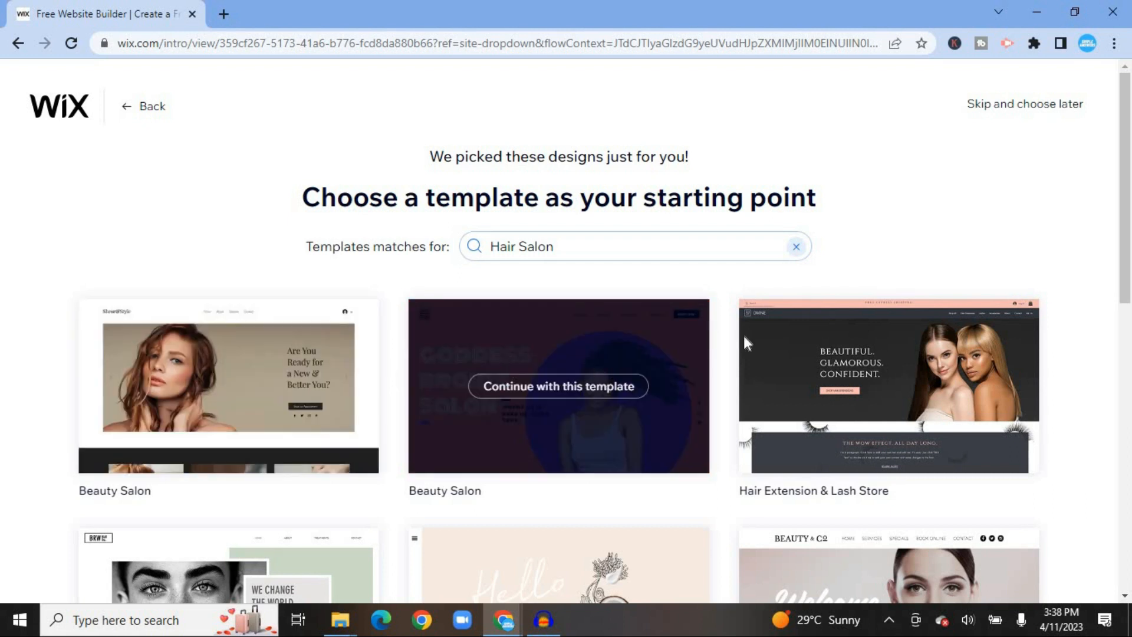
pyautogui.moveTo(1127, 253); pyautogui.dragTo(1120, 504)
pyautogui.moveTo(268, 460)
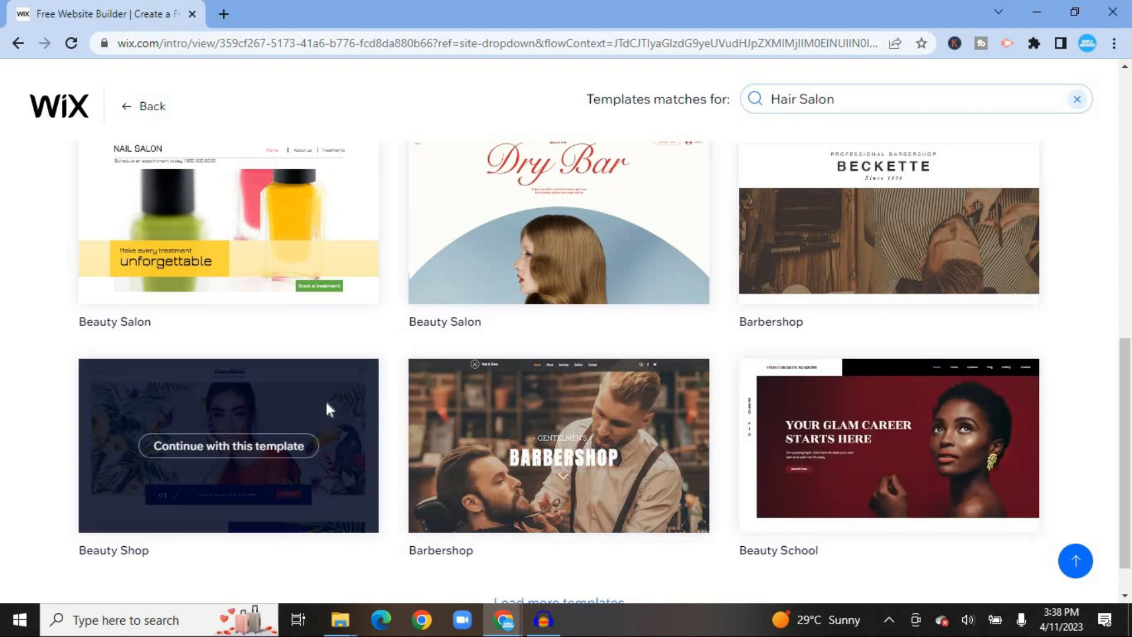
pyautogui.click(257, 449)
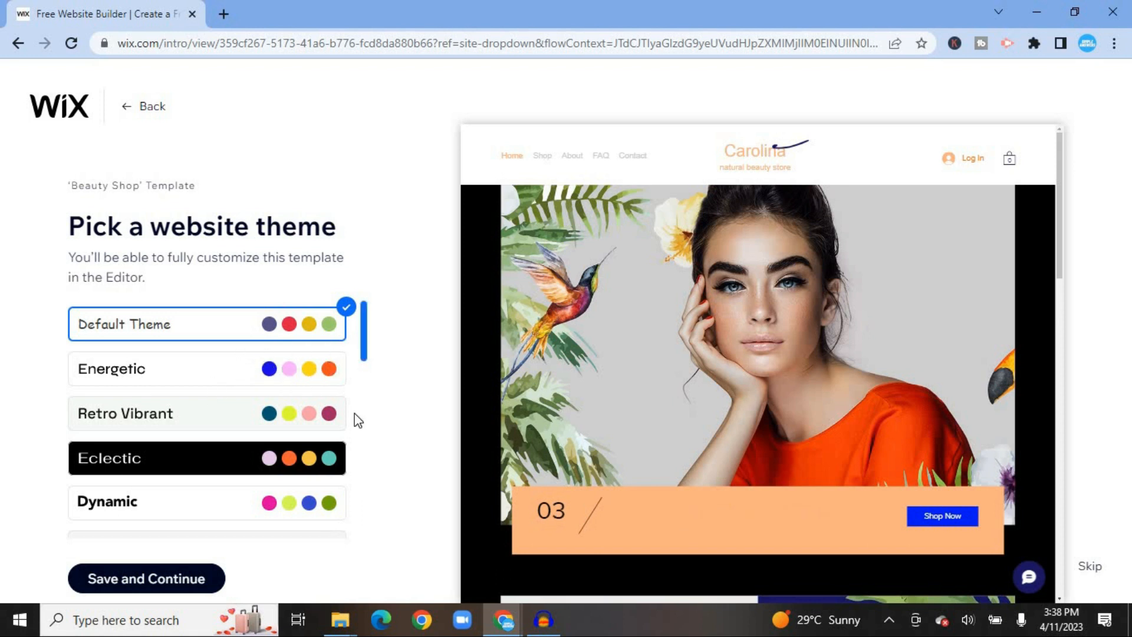
pyautogui.scroll(-7, 351, 494)
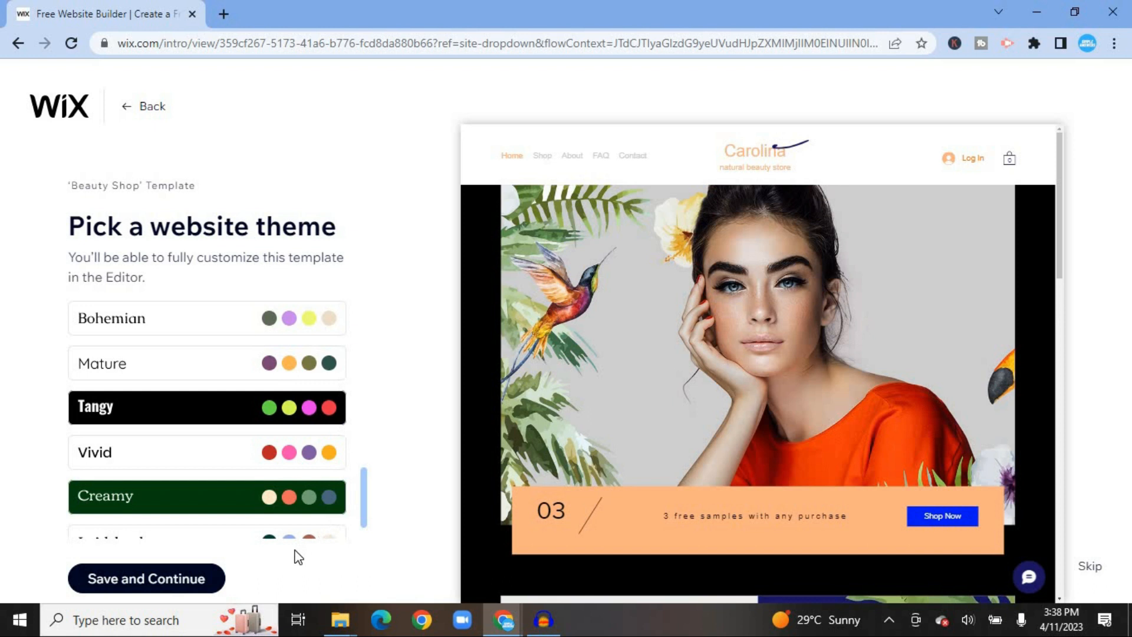
pyautogui.click(177, 572)
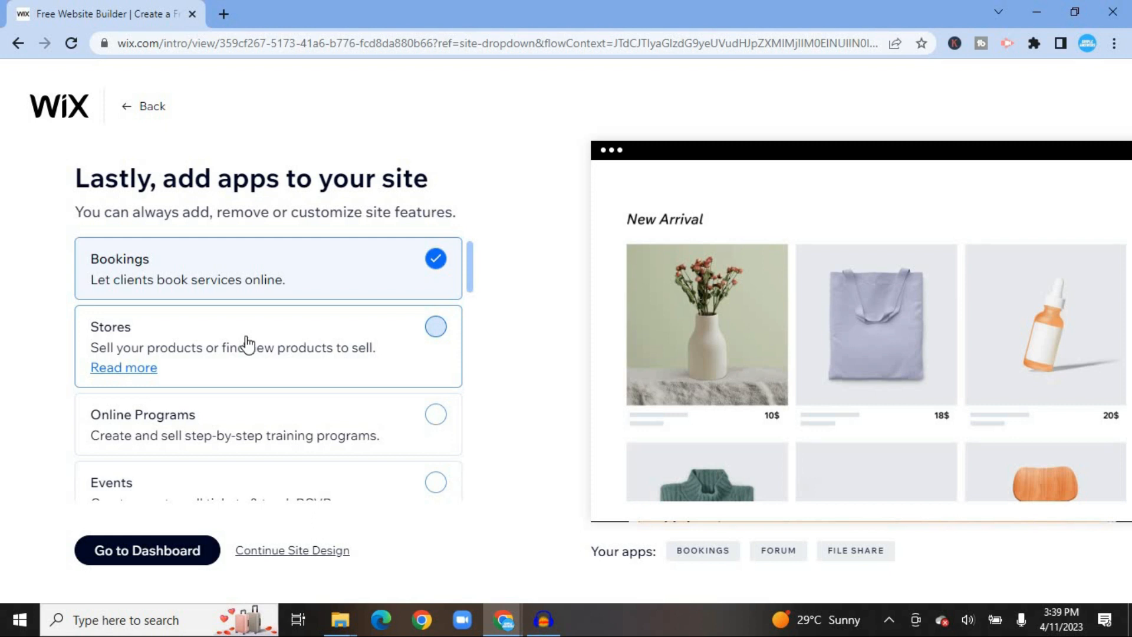
# Step: Add the Stores and Pricing Plans apps to the site
pyautogui.click(433, 329)
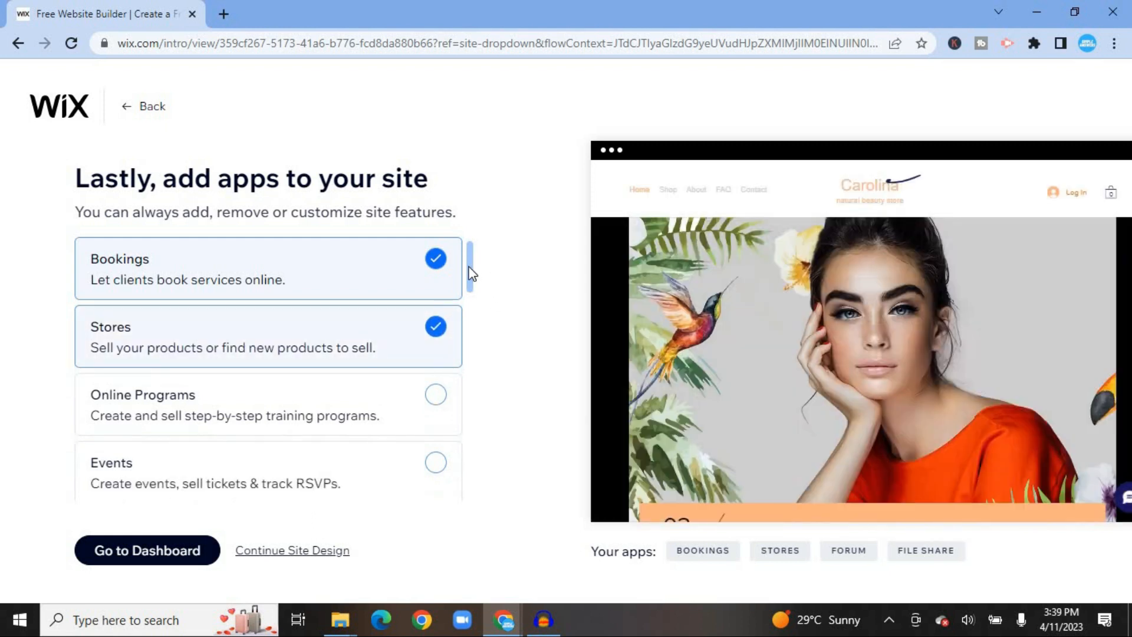
pyautogui.moveTo(472, 275); pyautogui.dragTo(472, 311)
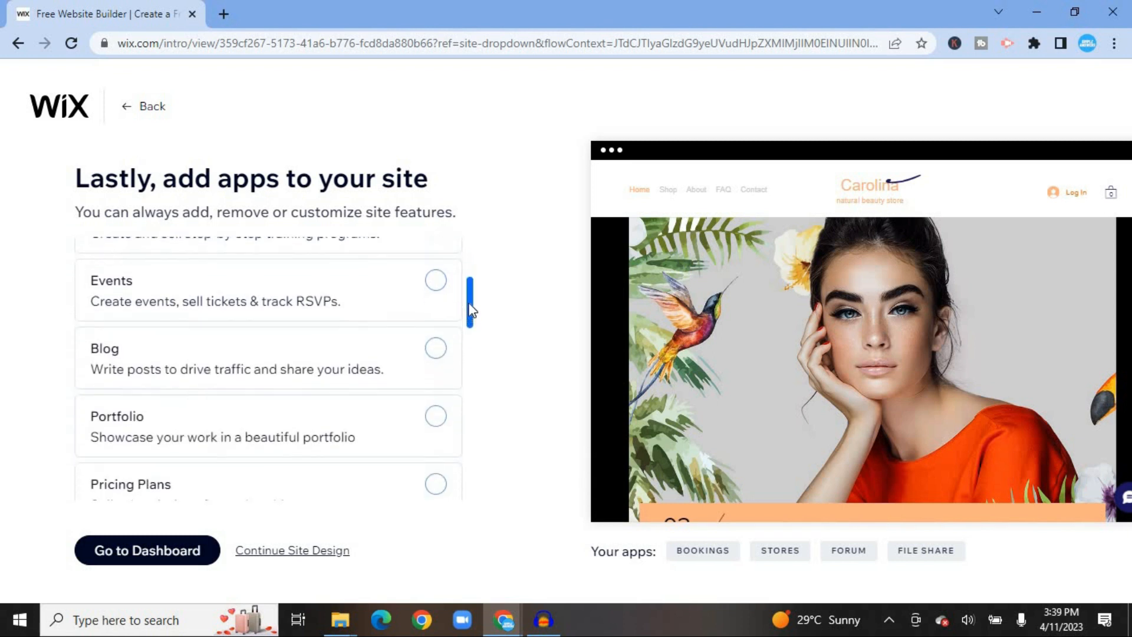
pyautogui.moveTo(323, 321)
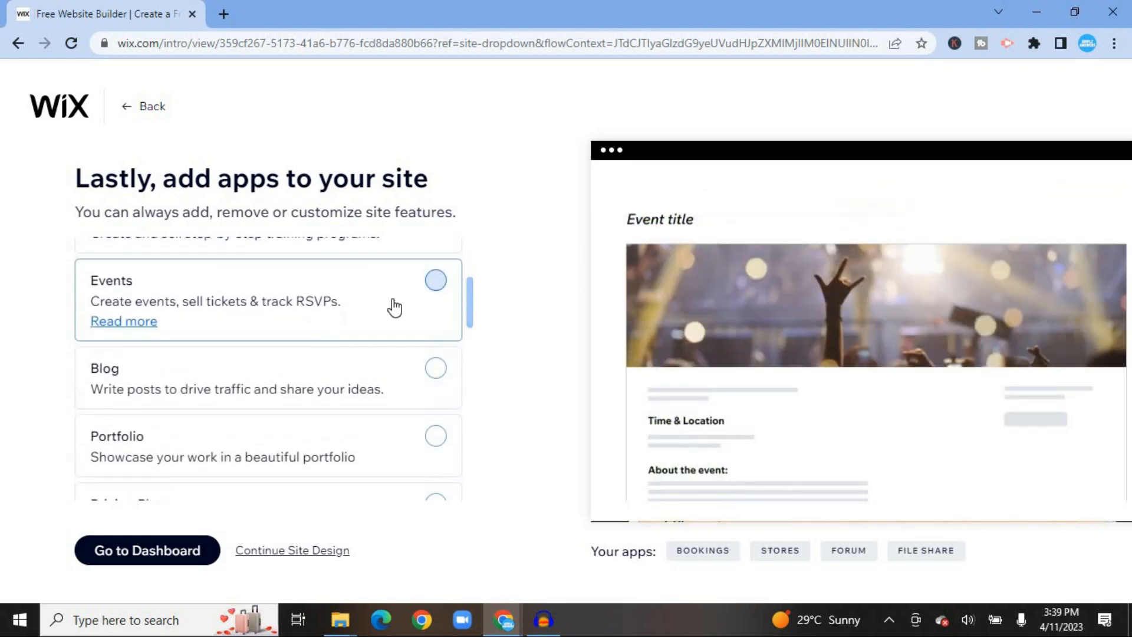
pyautogui.moveTo(436, 375)
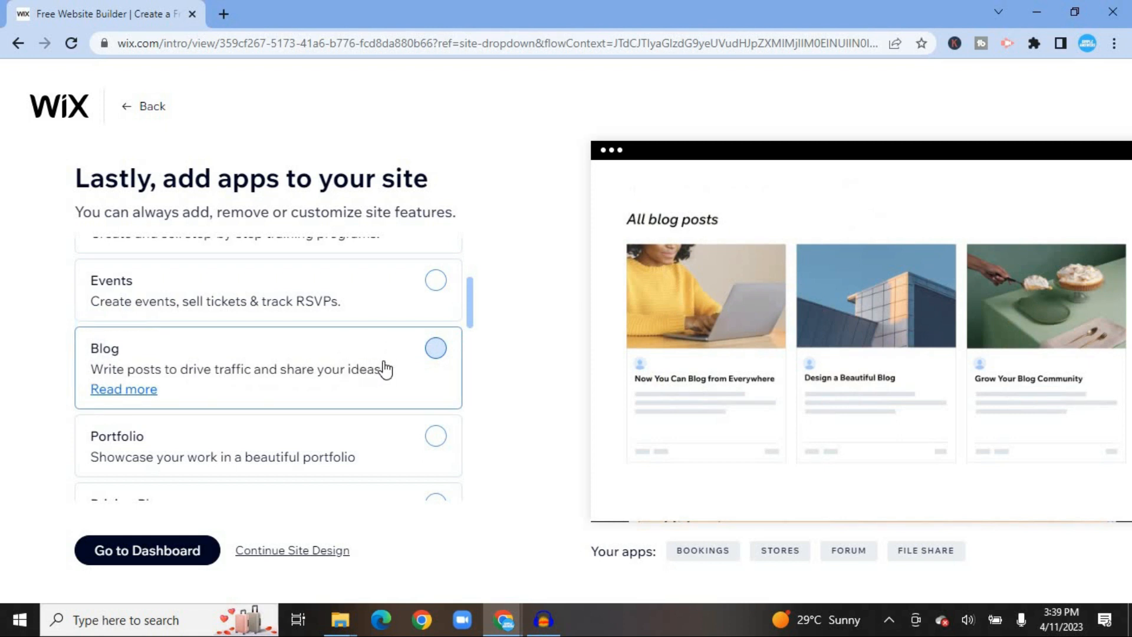
pyautogui.moveTo(475, 311); pyautogui.dragTo(472, 348)
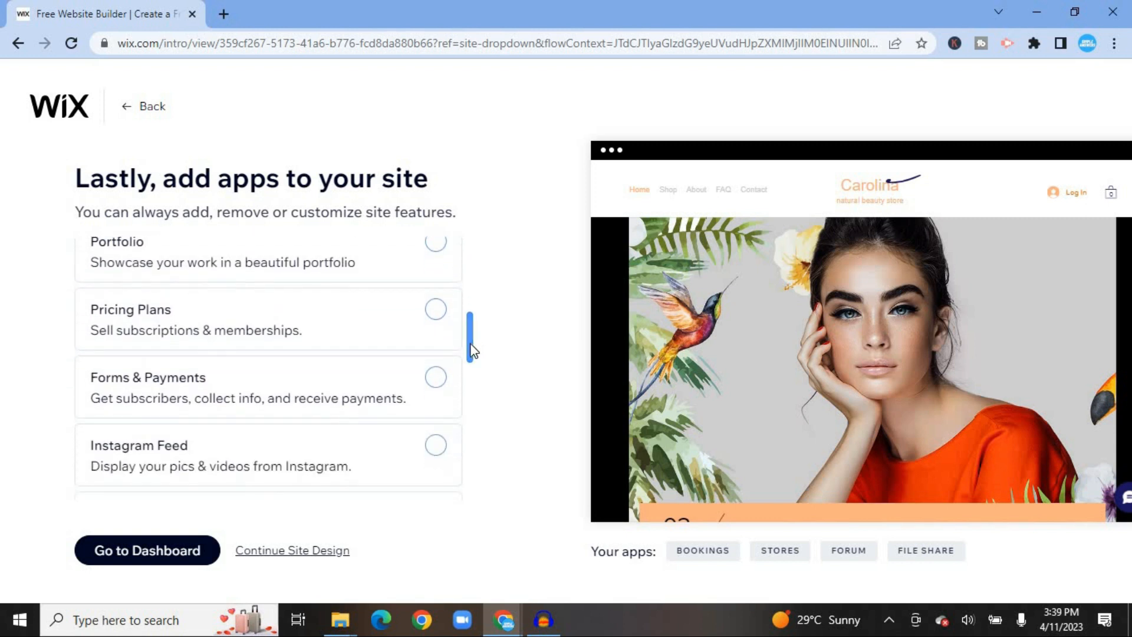
pyautogui.moveTo(387, 318)
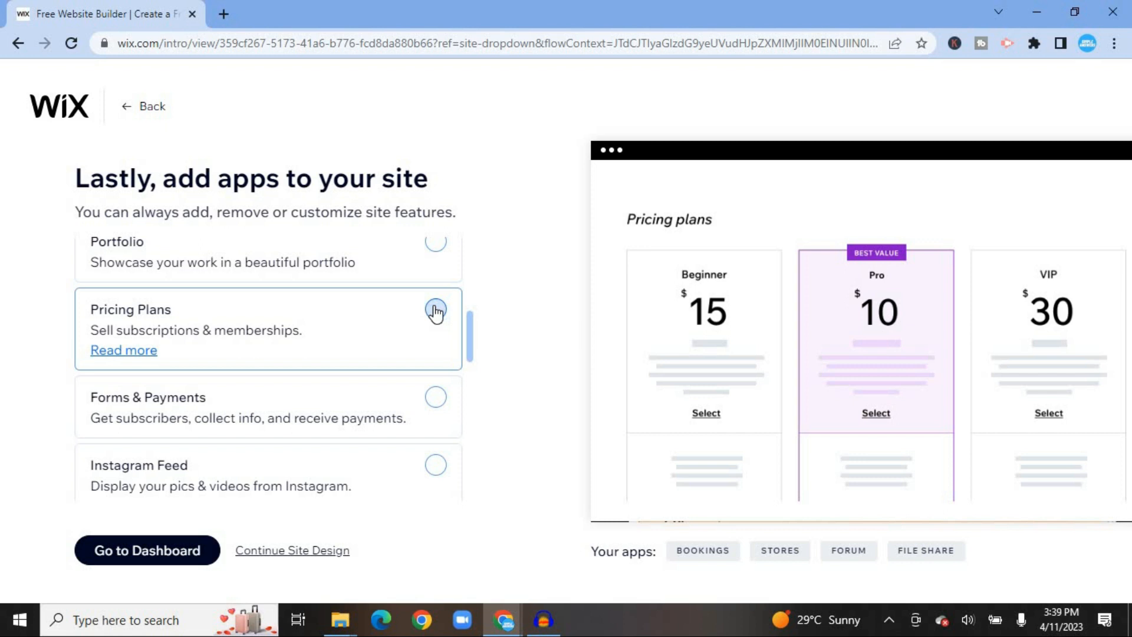
pyautogui.click(436, 311)
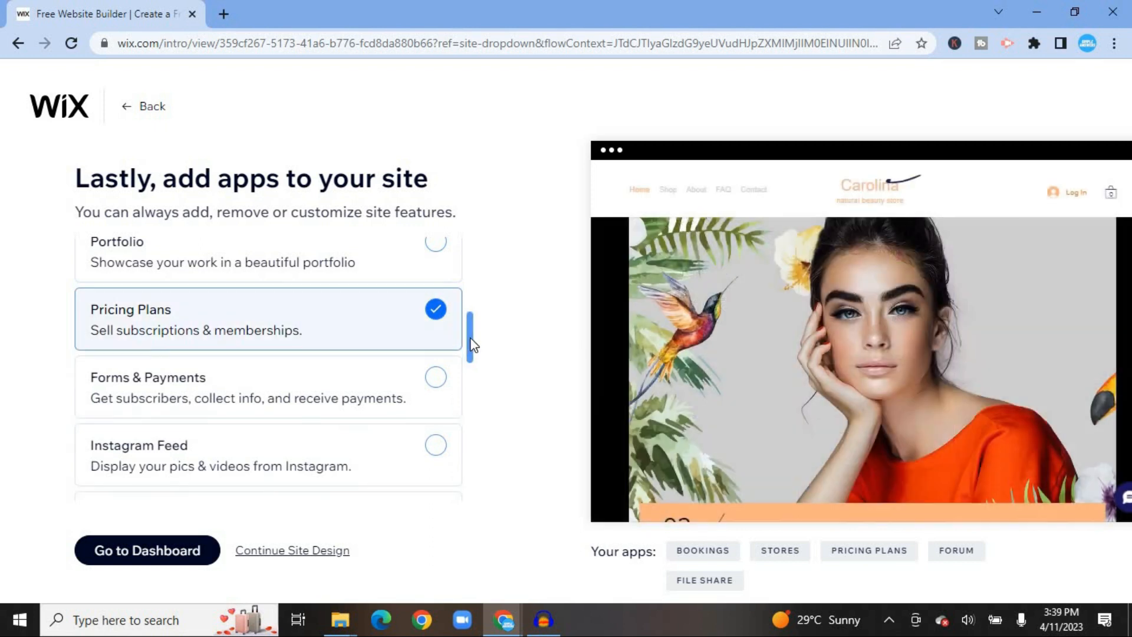
# Step: Add the Forms & Payments, Instagram Feed and Chat apps to the site
pyautogui.moveTo(471, 344); pyautogui.dragTo(474, 354)
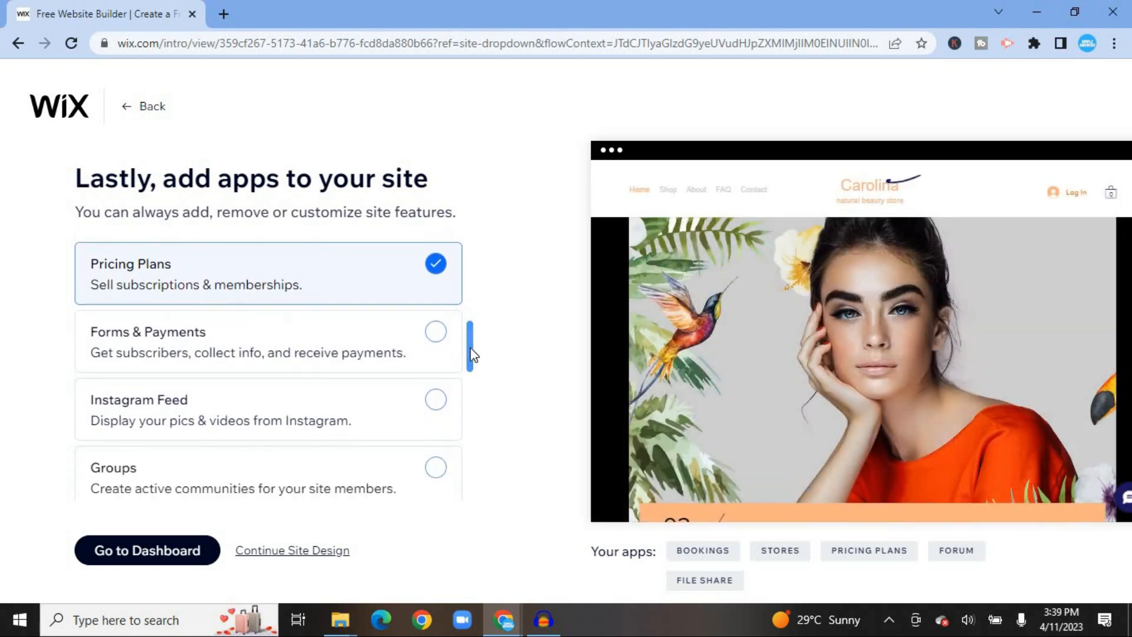
pyautogui.moveTo(377, 353)
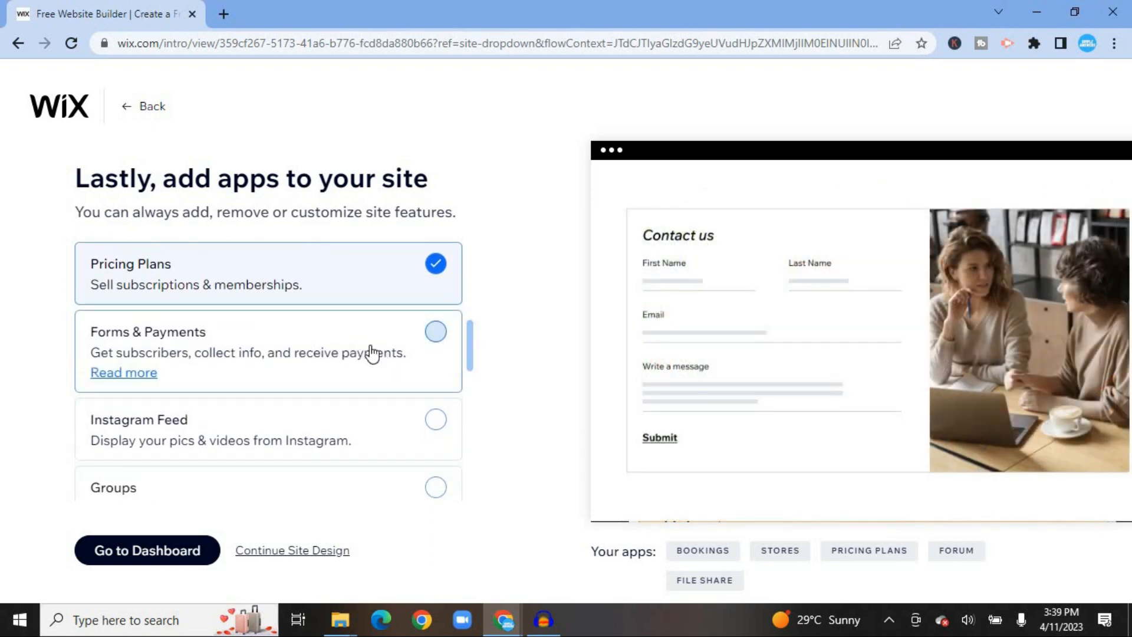
pyautogui.click(436, 333)
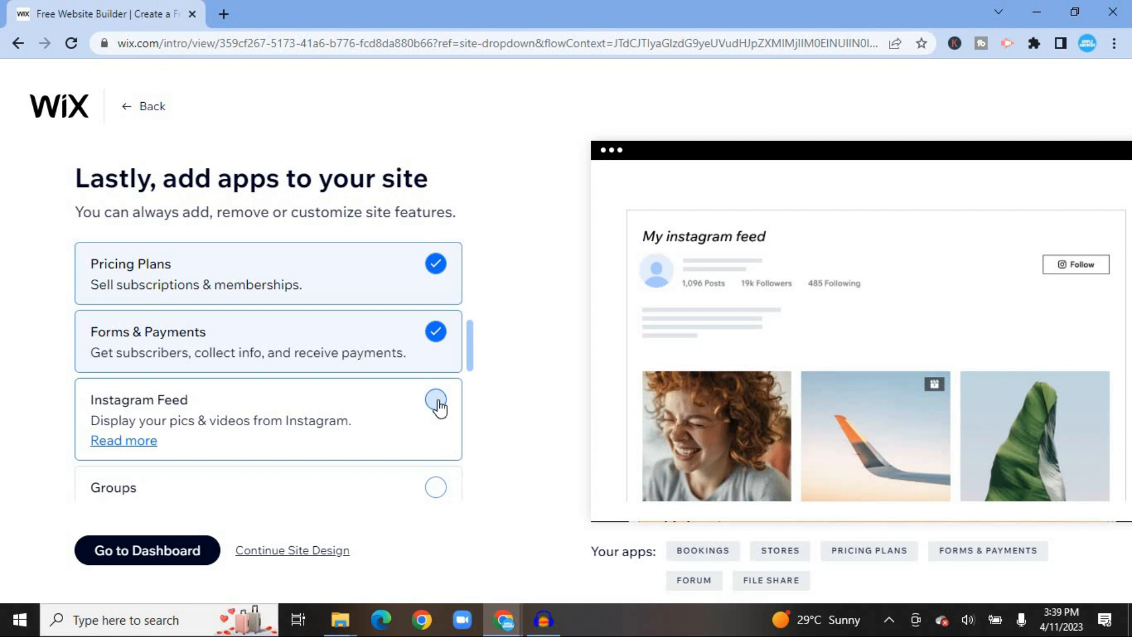
pyautogui.click(437, 401)
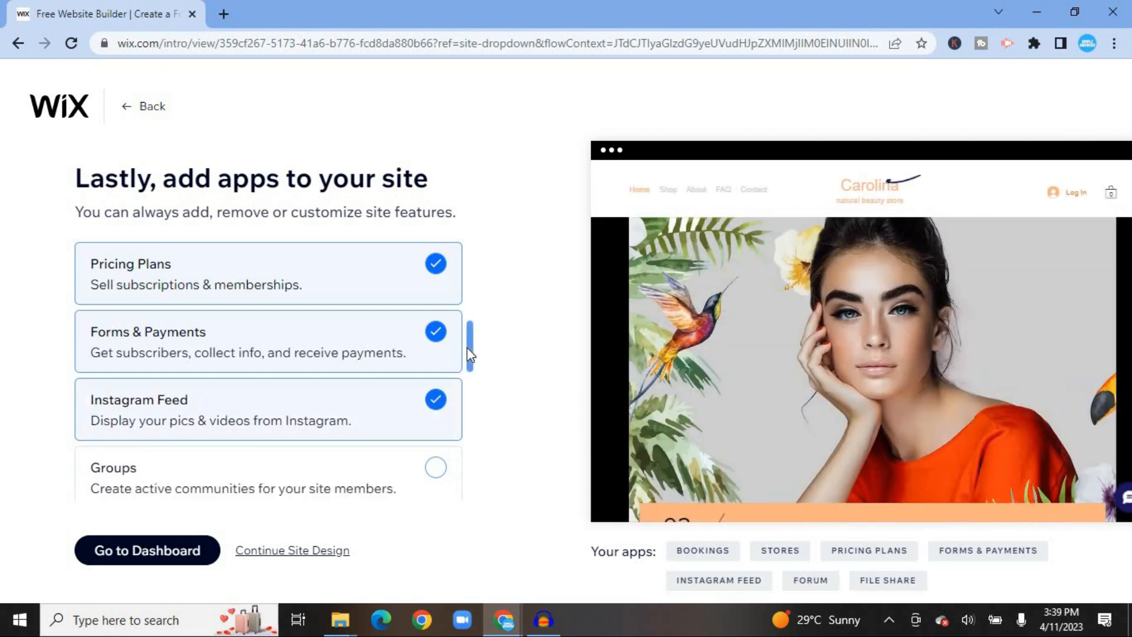
pyautogui.scroll(-3, 467, 366)
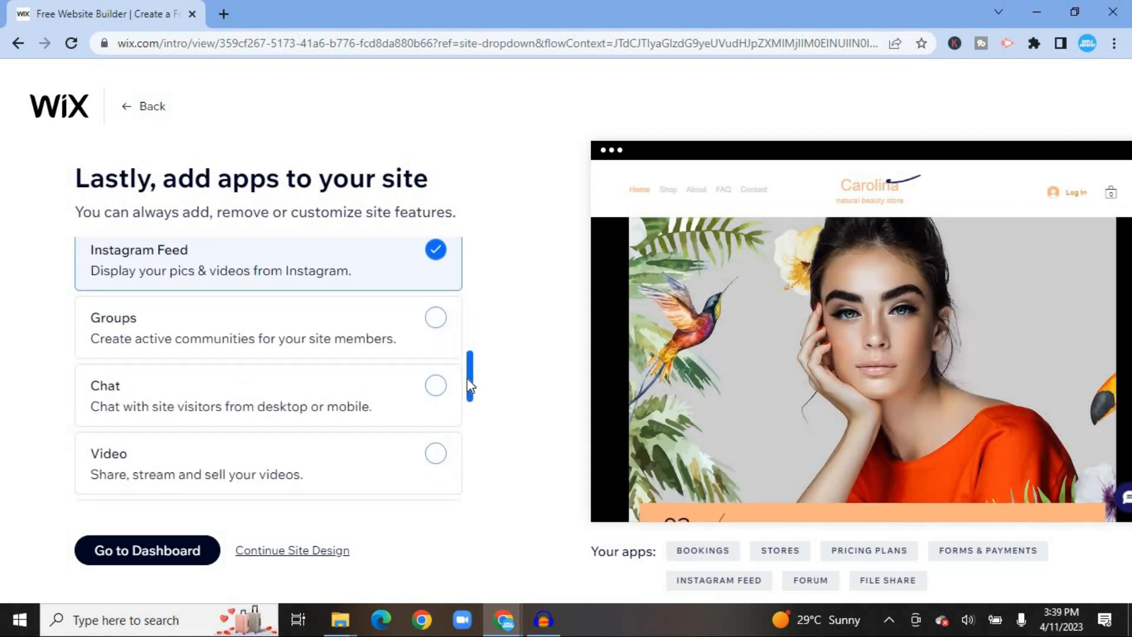
pyautogui.scroll(-1, 468, 386)
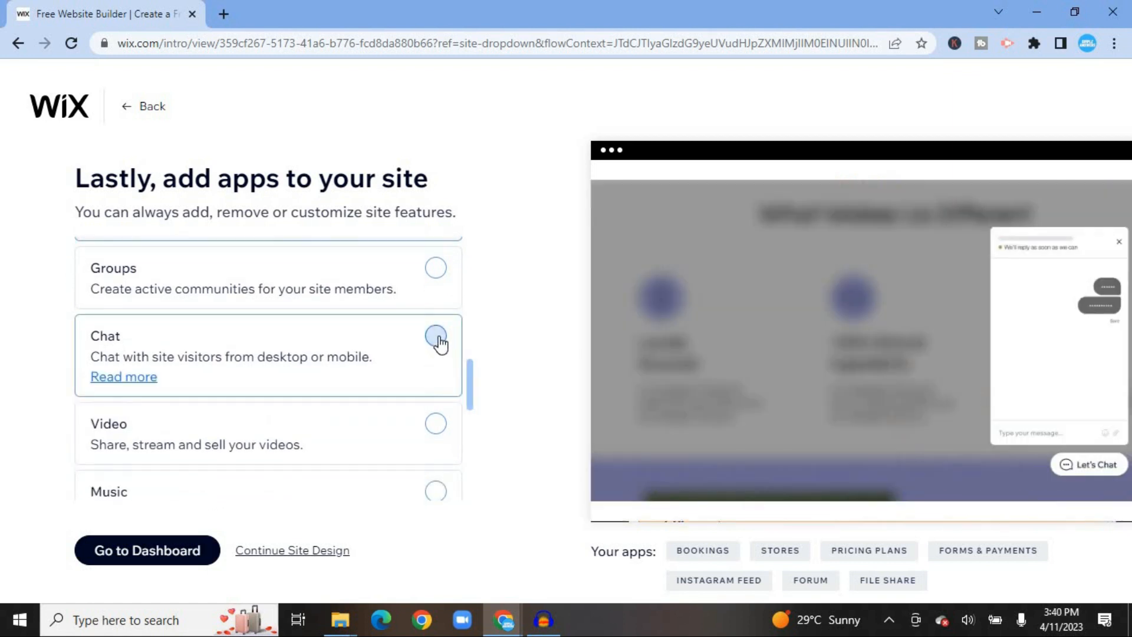
pyautogui.click(436, 336)
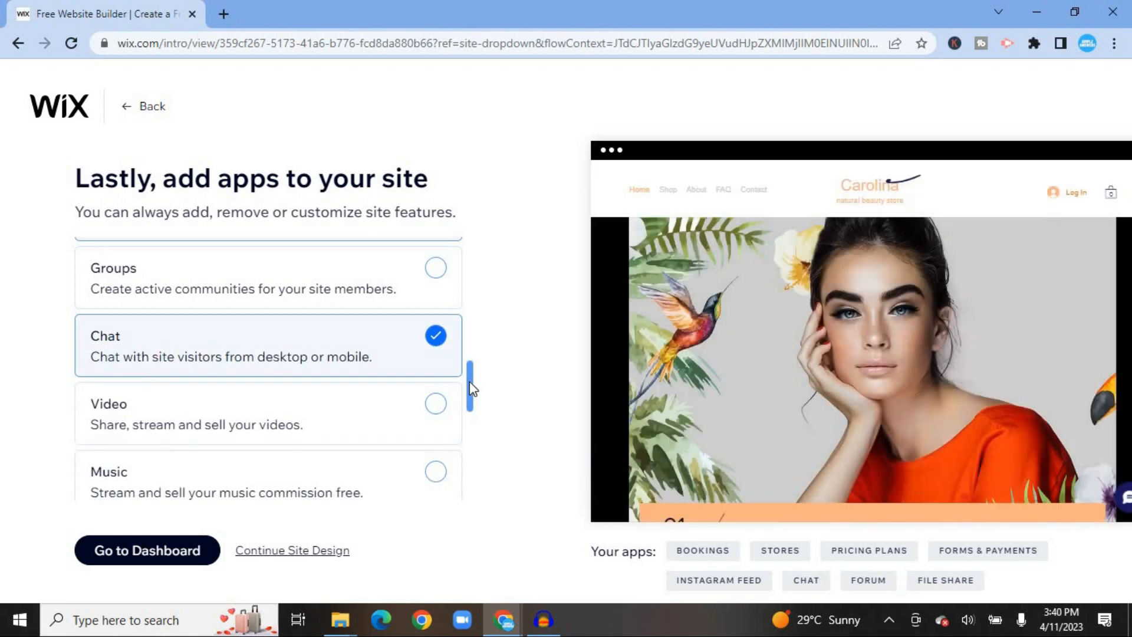
# Step: Remove the Forum and File Share apps from the site's selection and proceed to the dashboard
pyautogui.moveTo(473, 389); pyautogui.dragTo(471, 429)
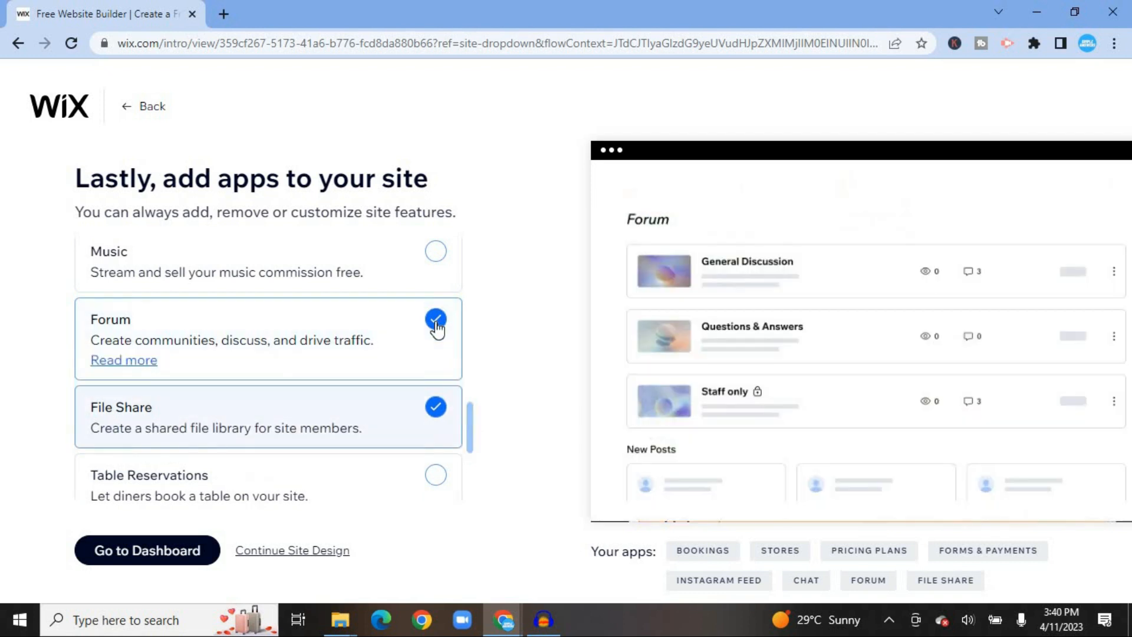
pyautogui.click(434, 323)
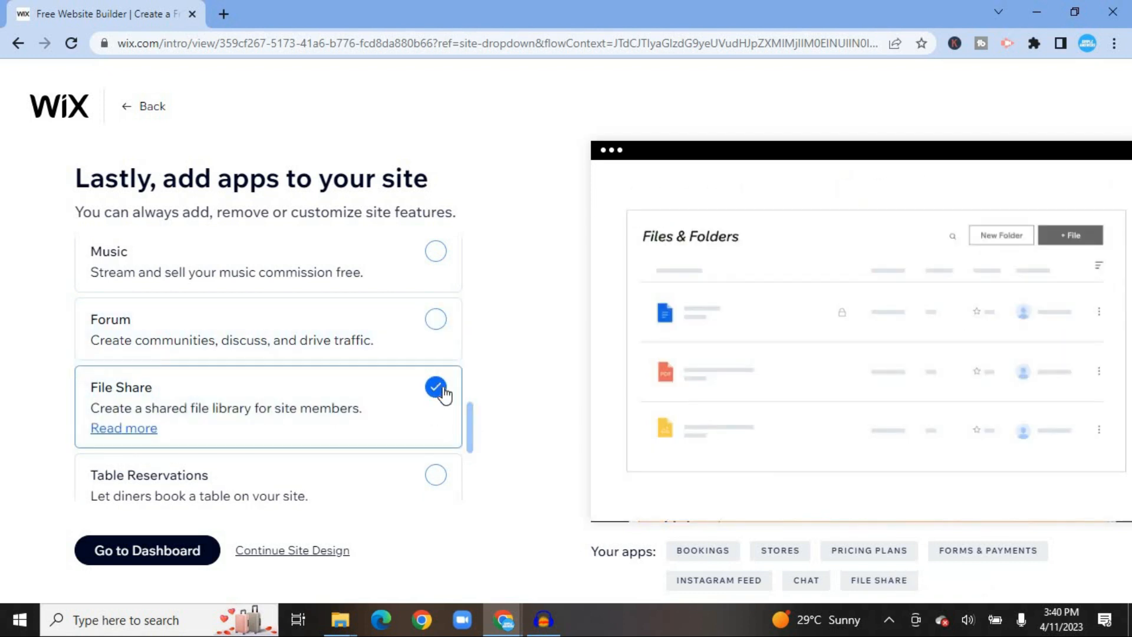
pyautogui.click(437, 392)
pyautogui.moveTo(468, 414); pyautogui.dragTo(472, 472)
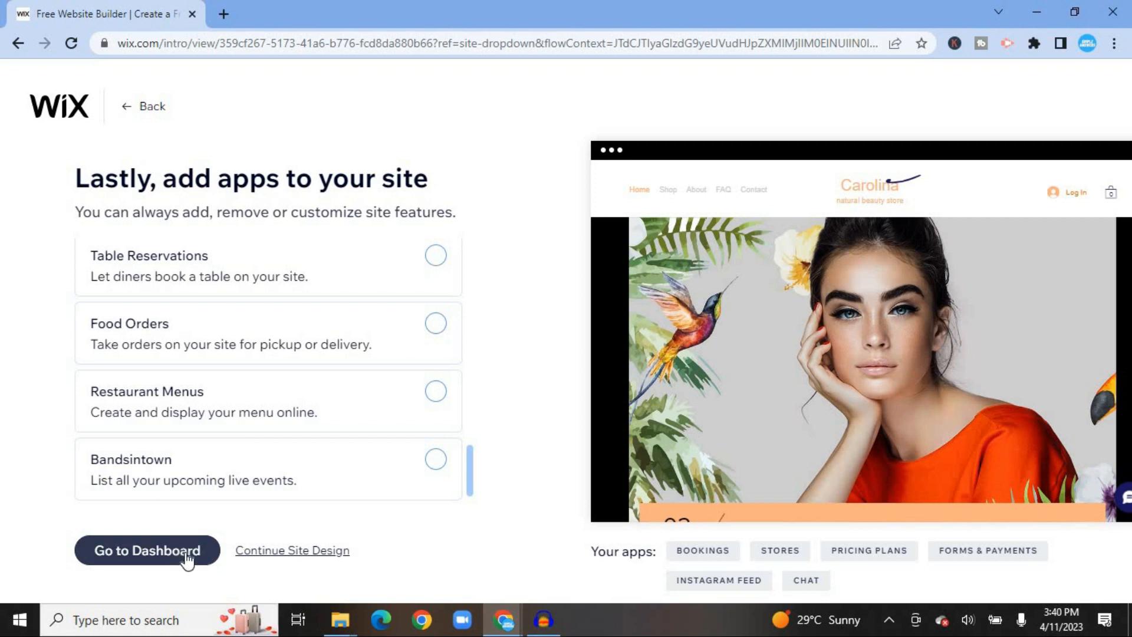
pyautogui.click(166, 559)
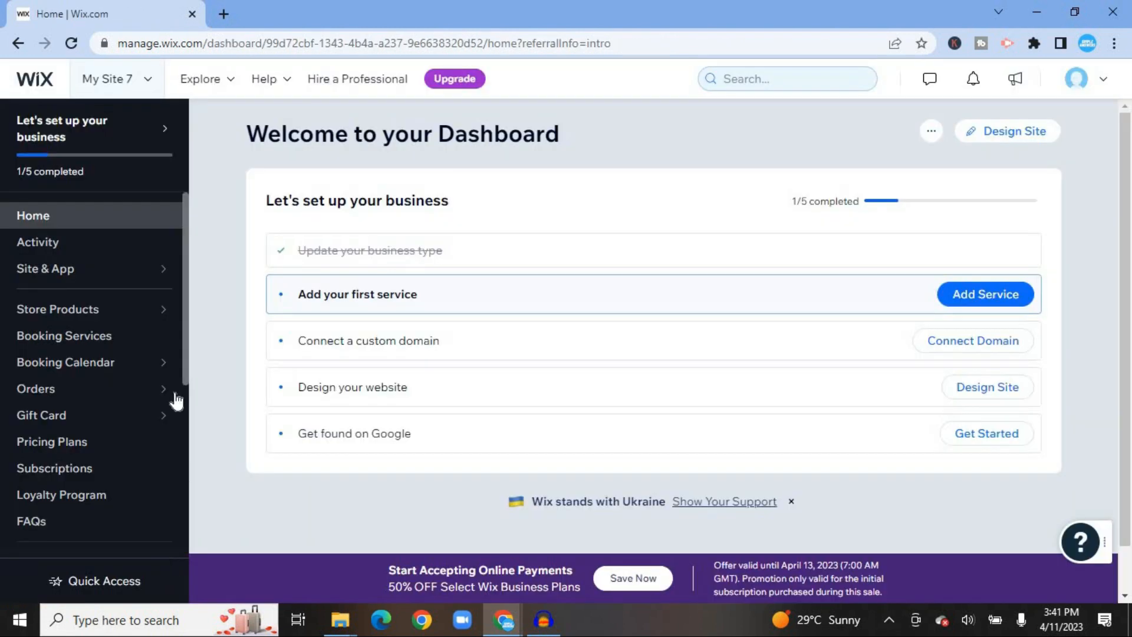
pyautogui.moveTo(175, 395)
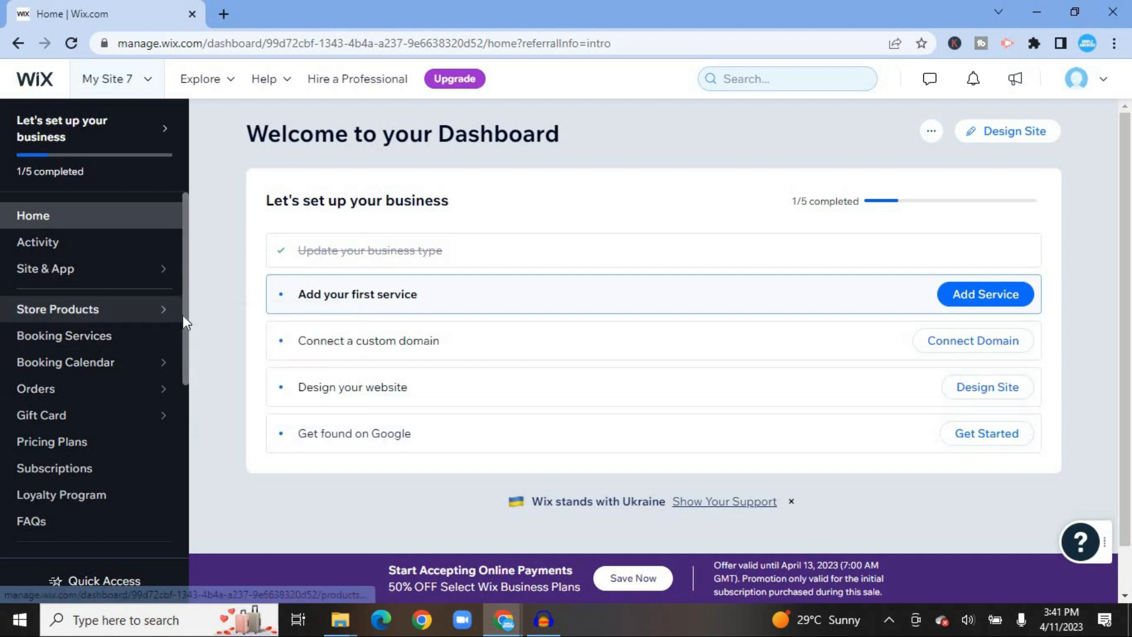
pyautogui.moveTo(186, 274)
pyautogui.mouseDown()
pyautogui.moveTo(183, 325)
pyautogui.moveTo(185, 285)
pyautogui.mouseUp()
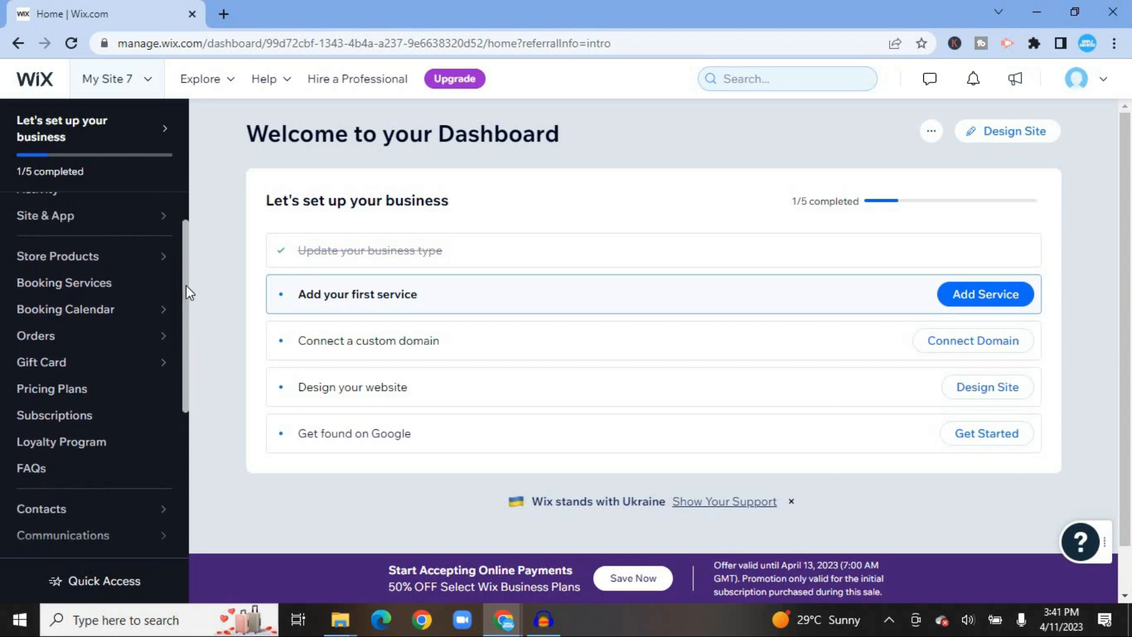
pyautogui.moveTo(134, 296)
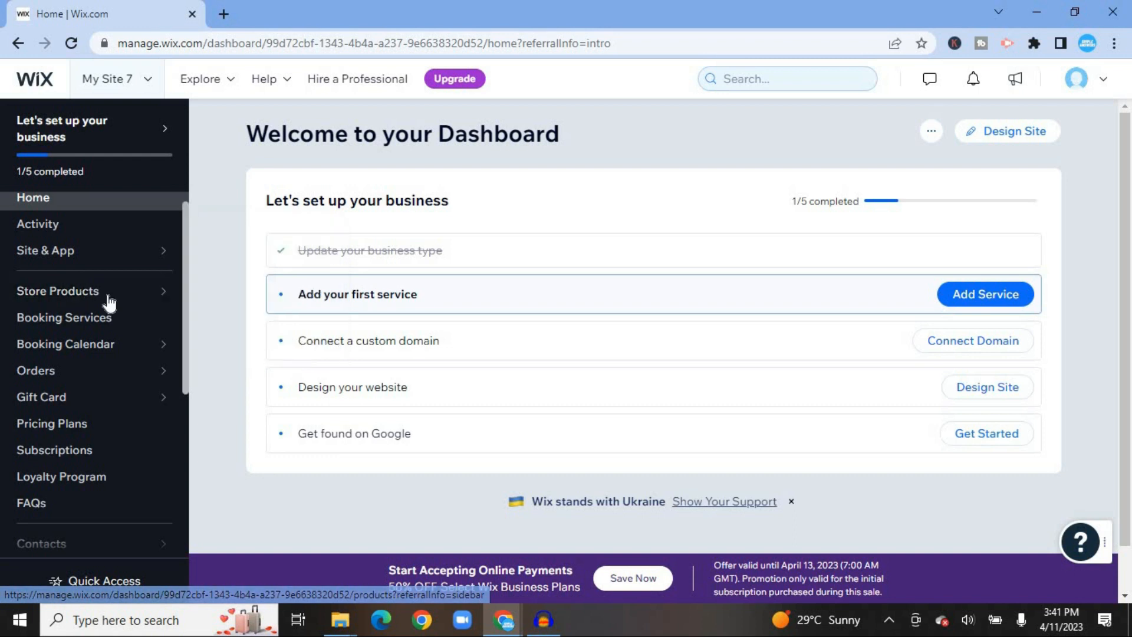
# Step: Open the store's product list and review the bulk actions for all products and the new product types
pyautogui.click(106, 302)
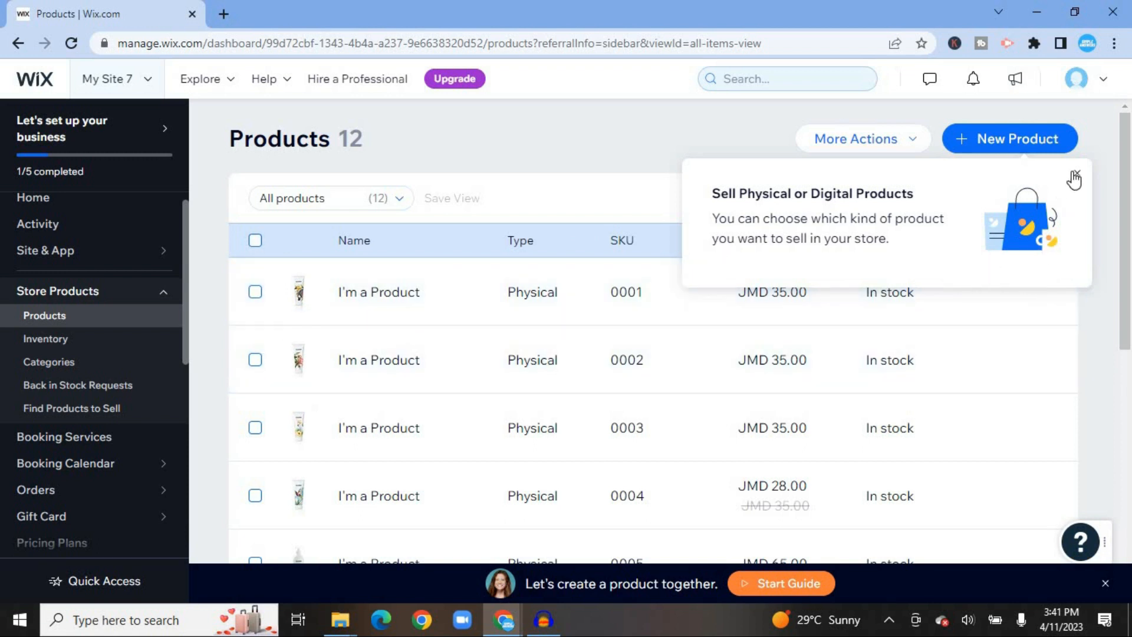
pyautogui.click(1074, 177)
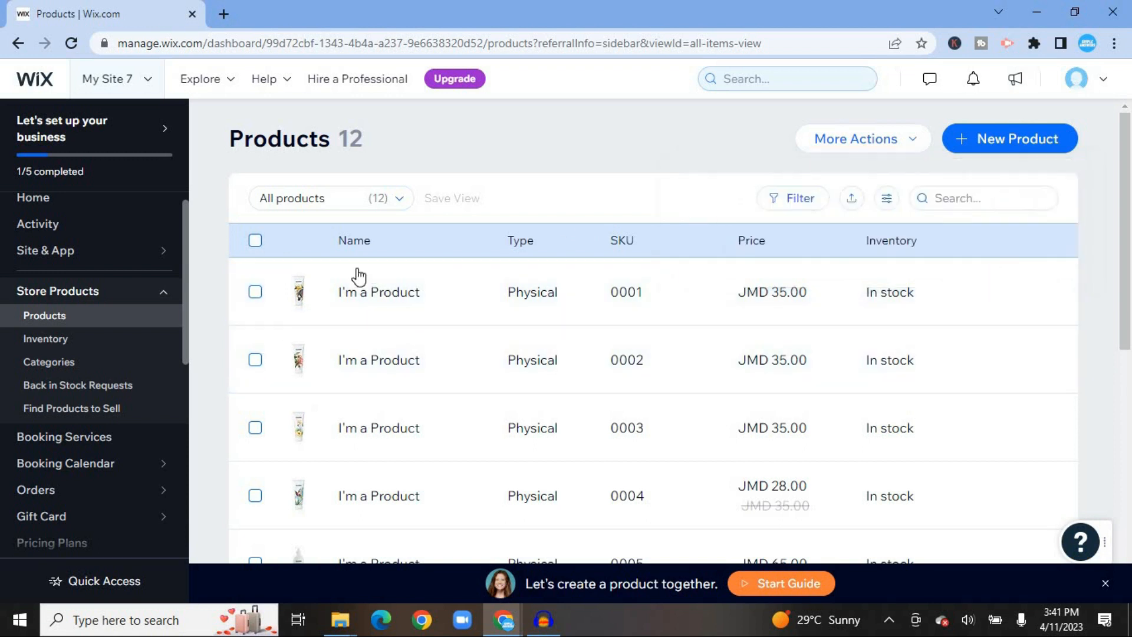
pyautogui.click(255, 242)
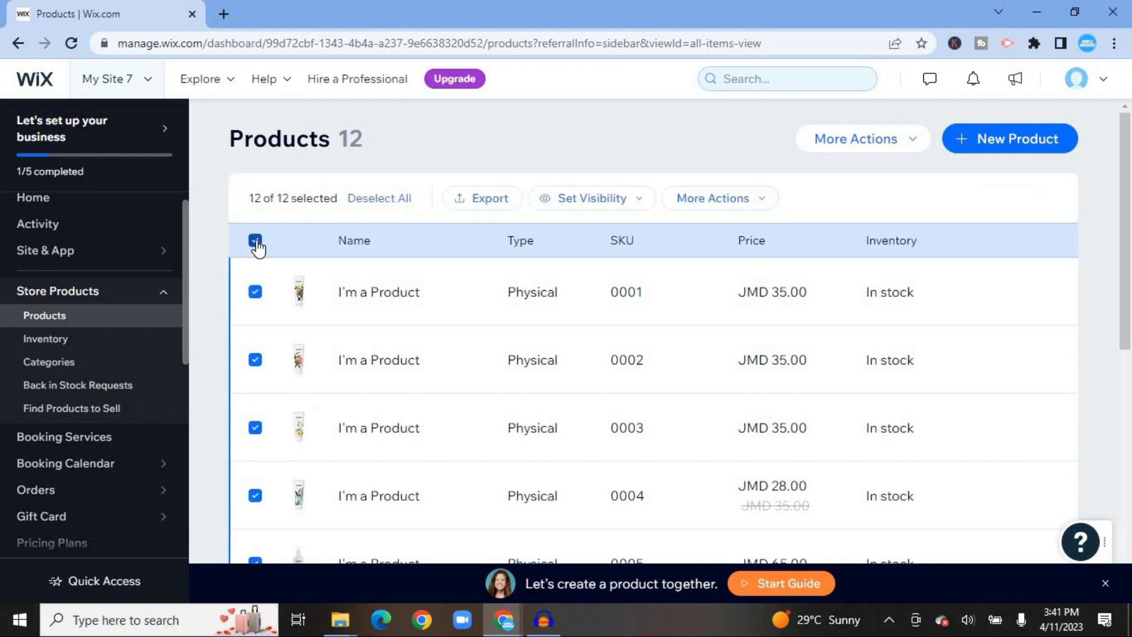
pyautogui.click(759, 204)
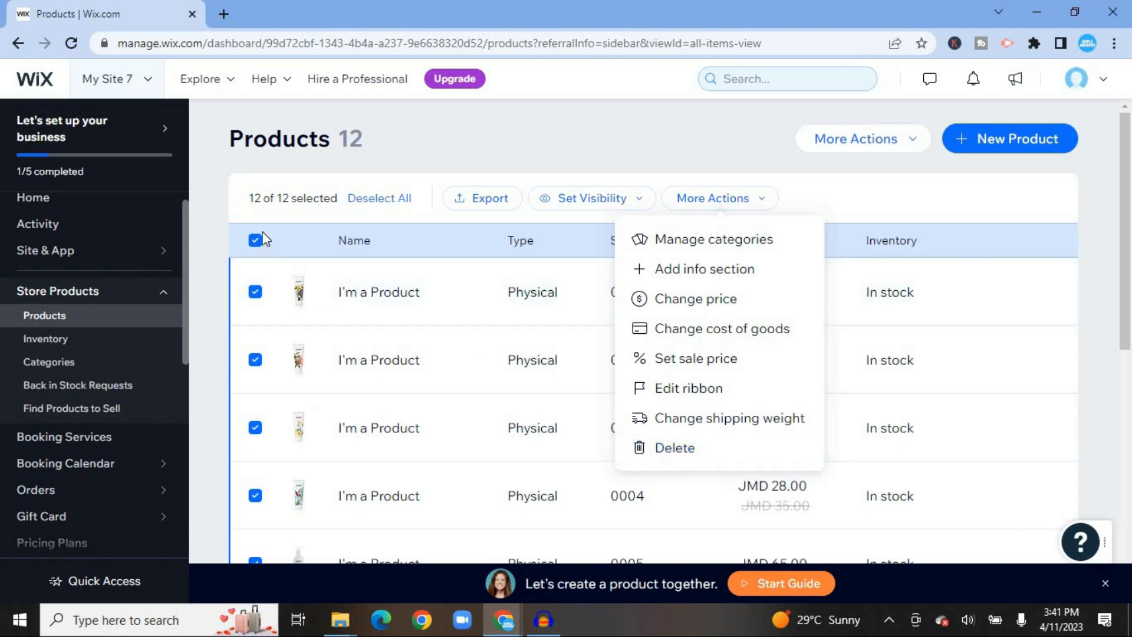
pyautogui.click(255, 240)
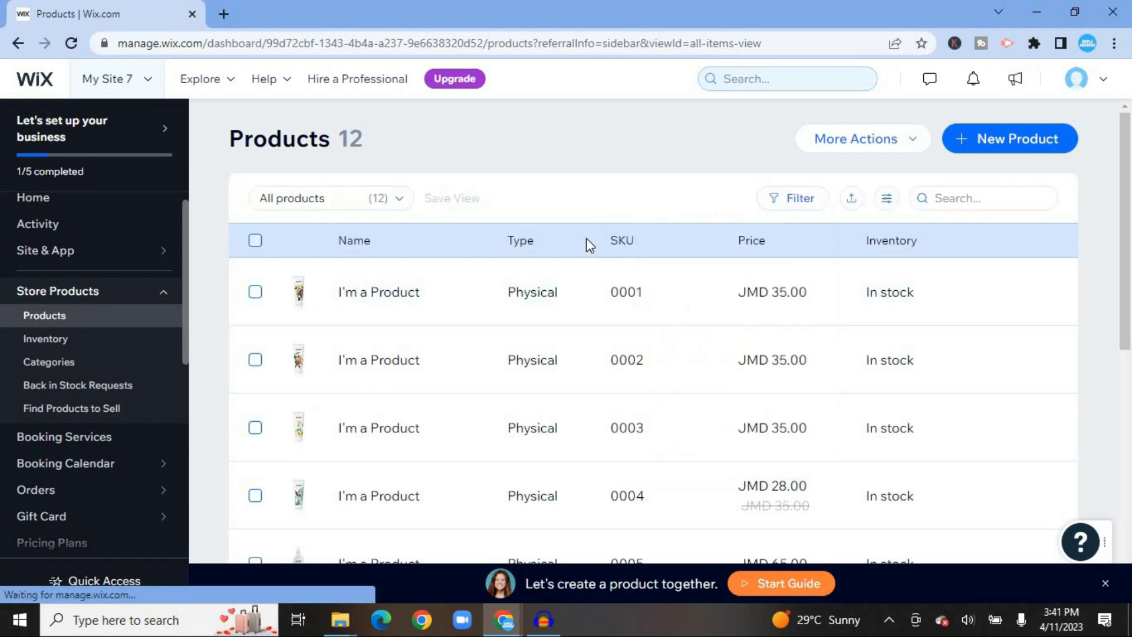
pyautogui.click(987, 147)
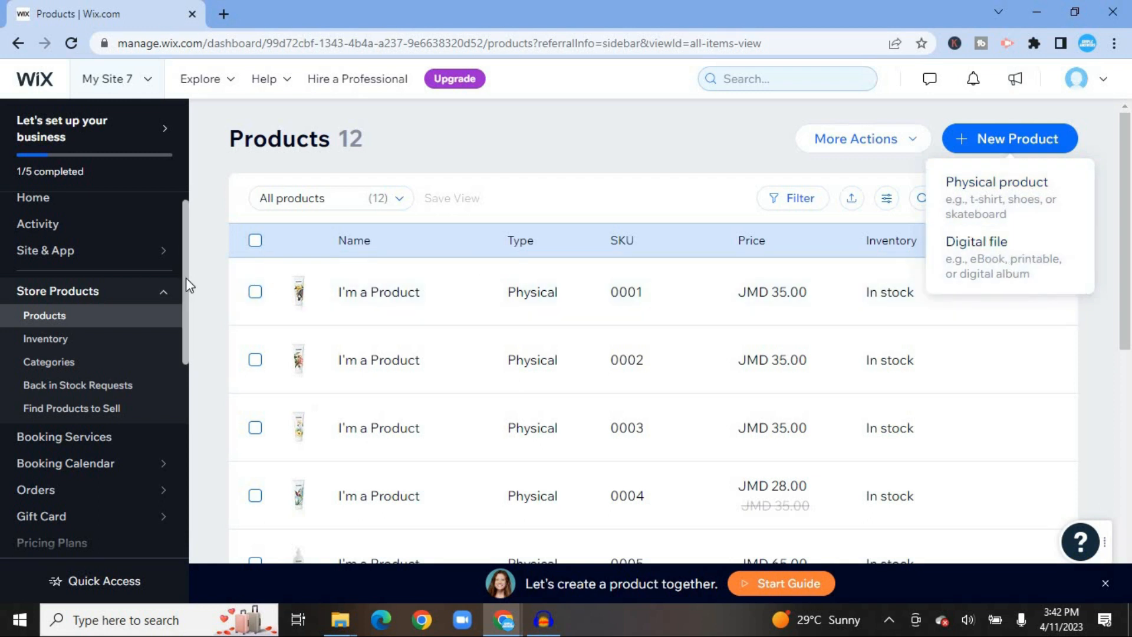
pyautogui.click(207, 279)
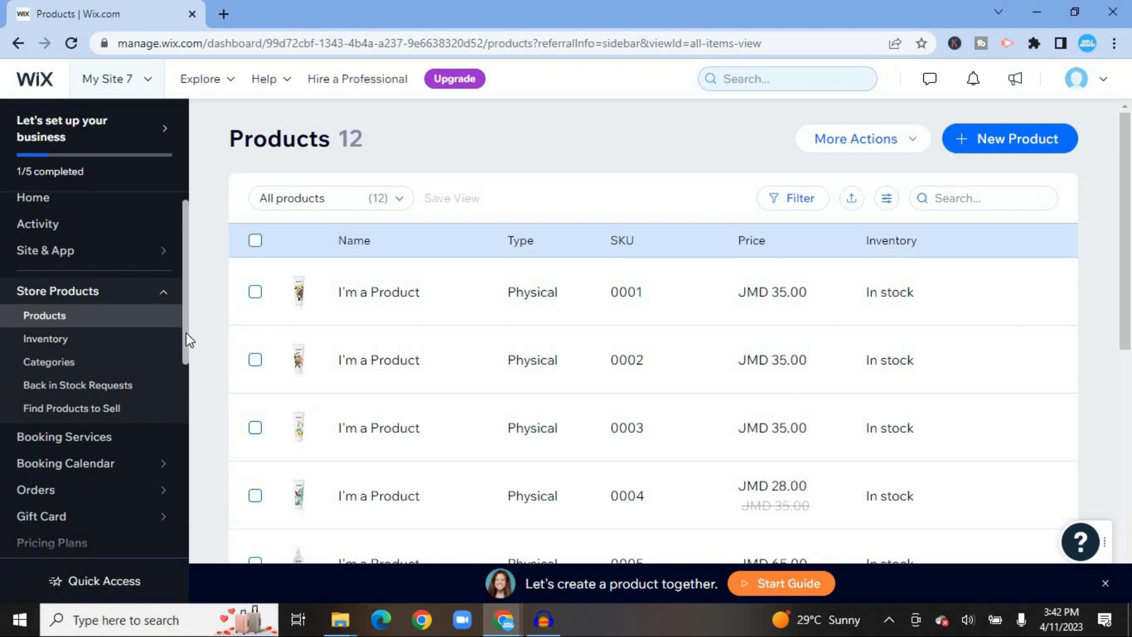
# Step: Open the booking services catalog and start editing the Gel Pedicure appointment service
pyautogui.scroll(-2, 185, 340)
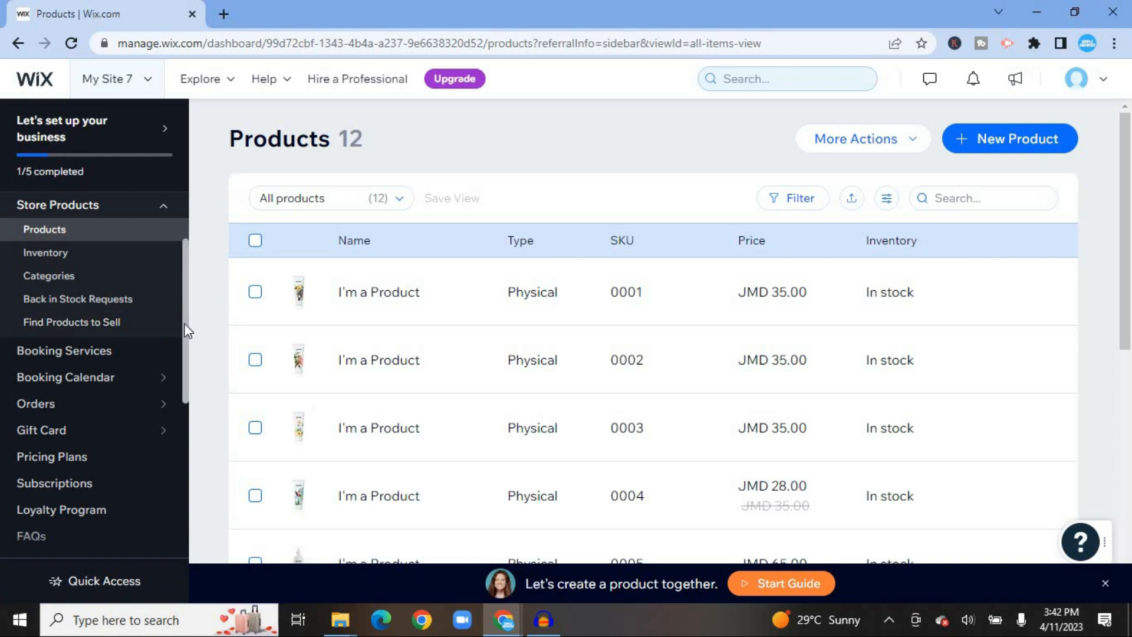
pyautogui.moveTo(184, 323); pyautogui.dragTo(184, 348)
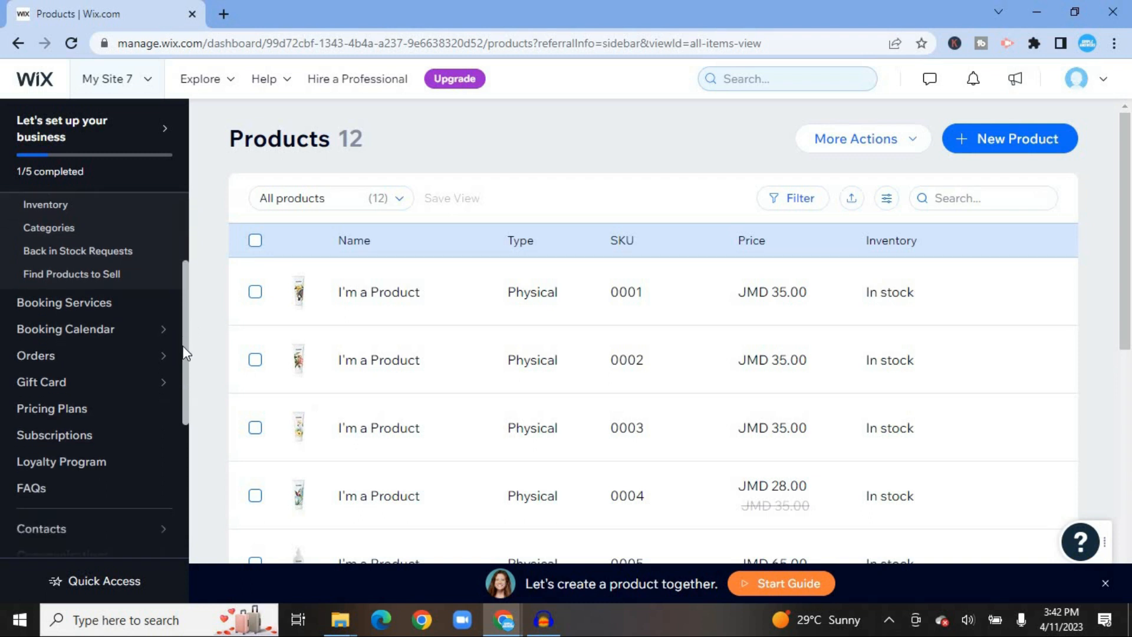
pyautogui.click(88, 305)
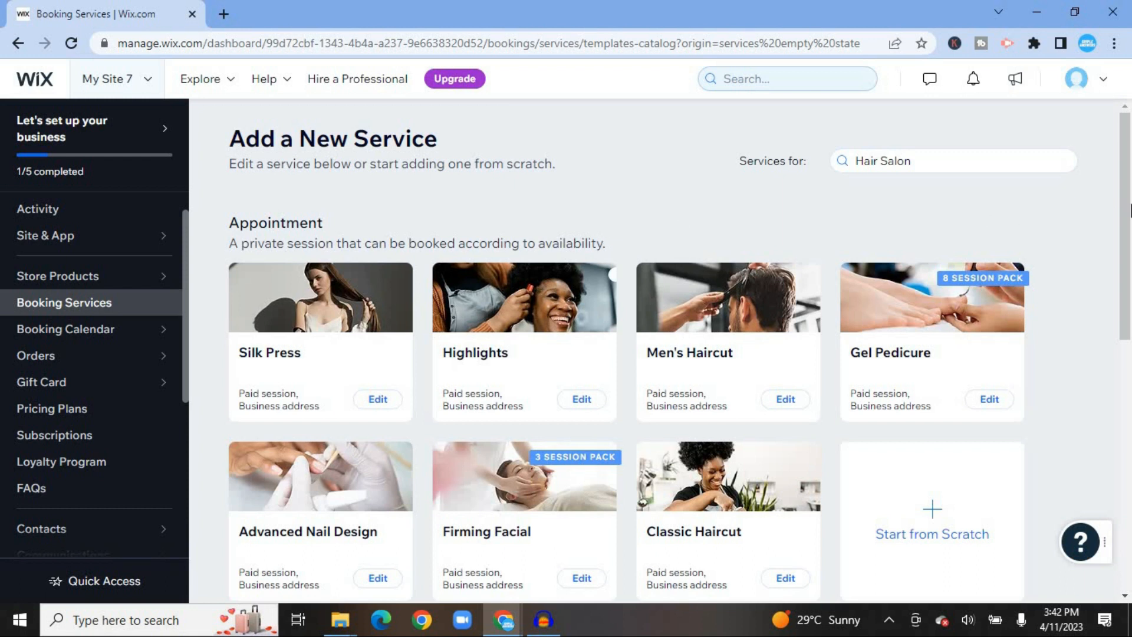
pyautogui.scroll(-1, 518, 288)
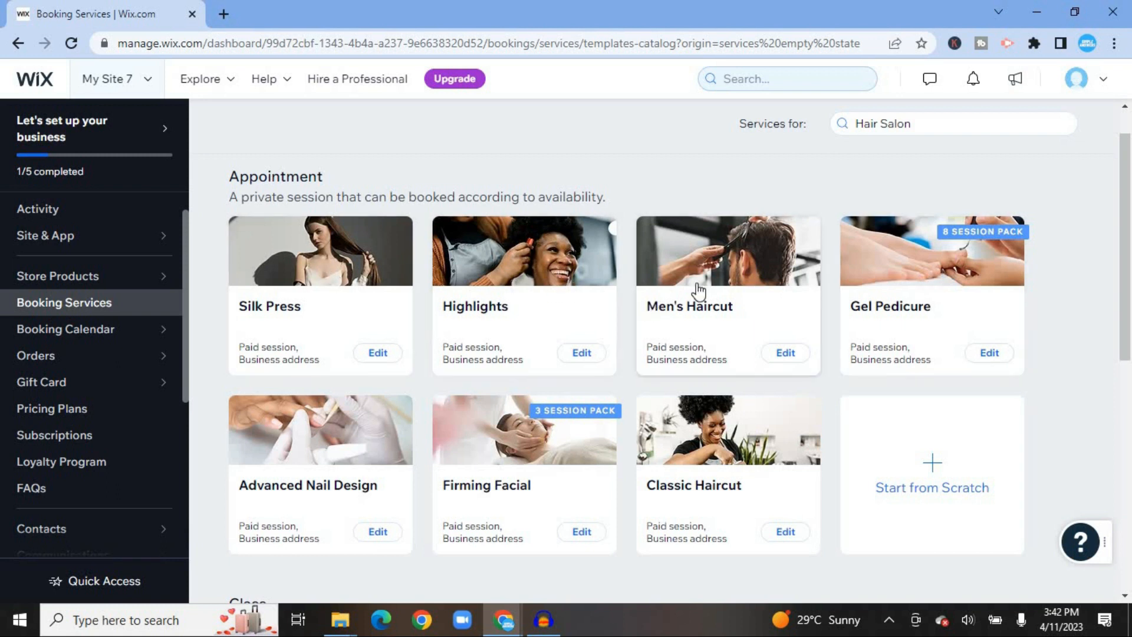
pyautogui.click(993, 351)
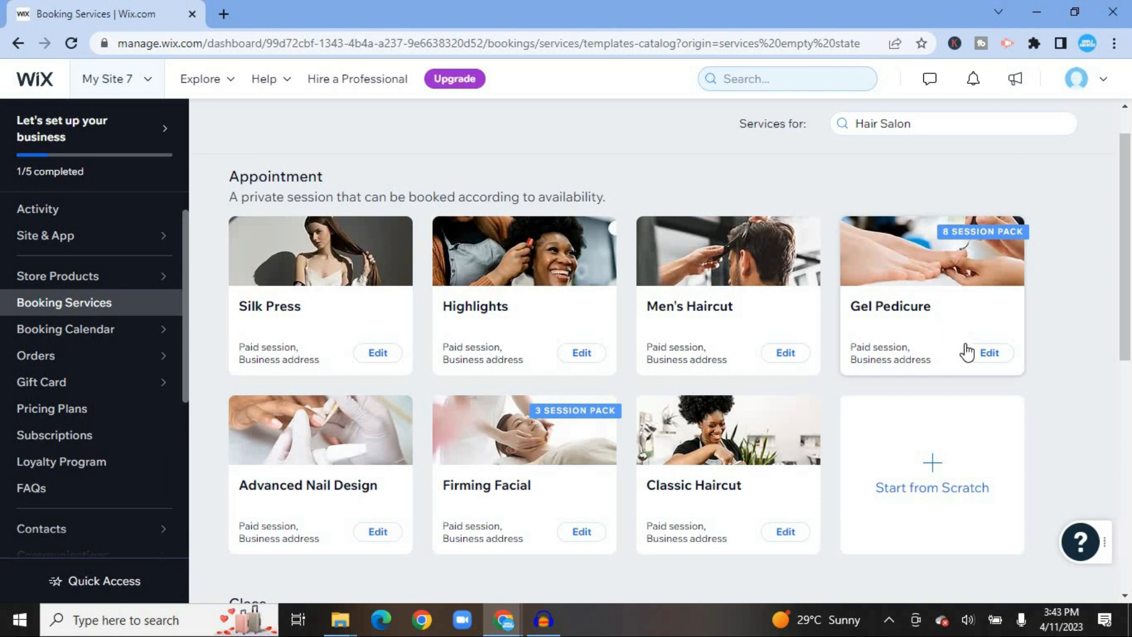
pyautogui.click(985, 354)
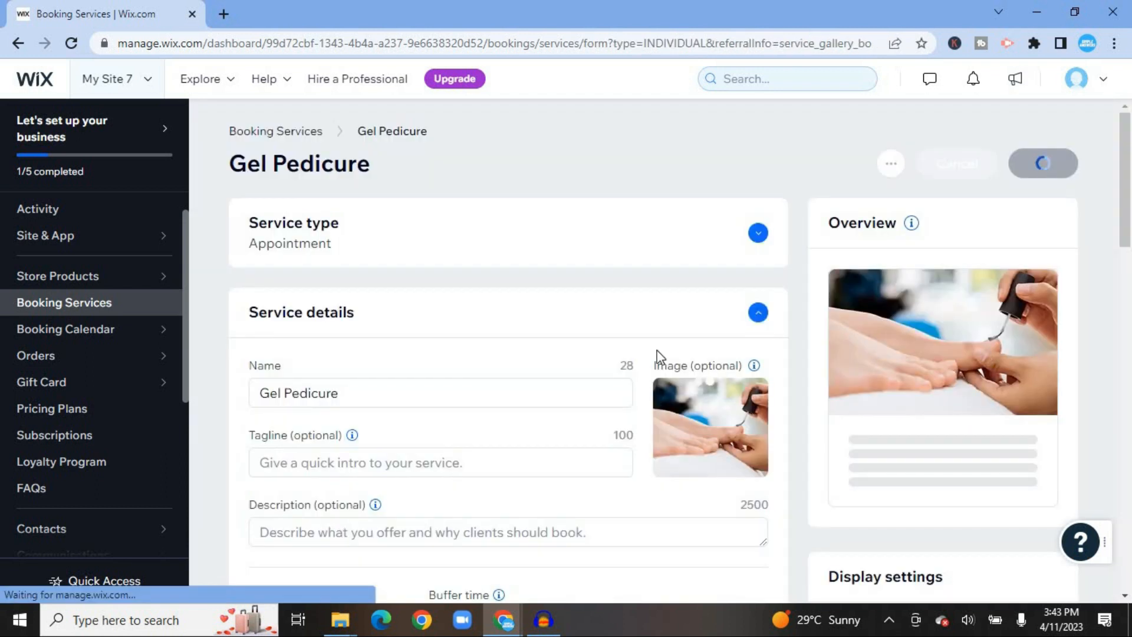
# Step: Review the Gel Pedicure service's details, display settings and the ways clients can pay
pyautogui.tripleClick(386, 392)
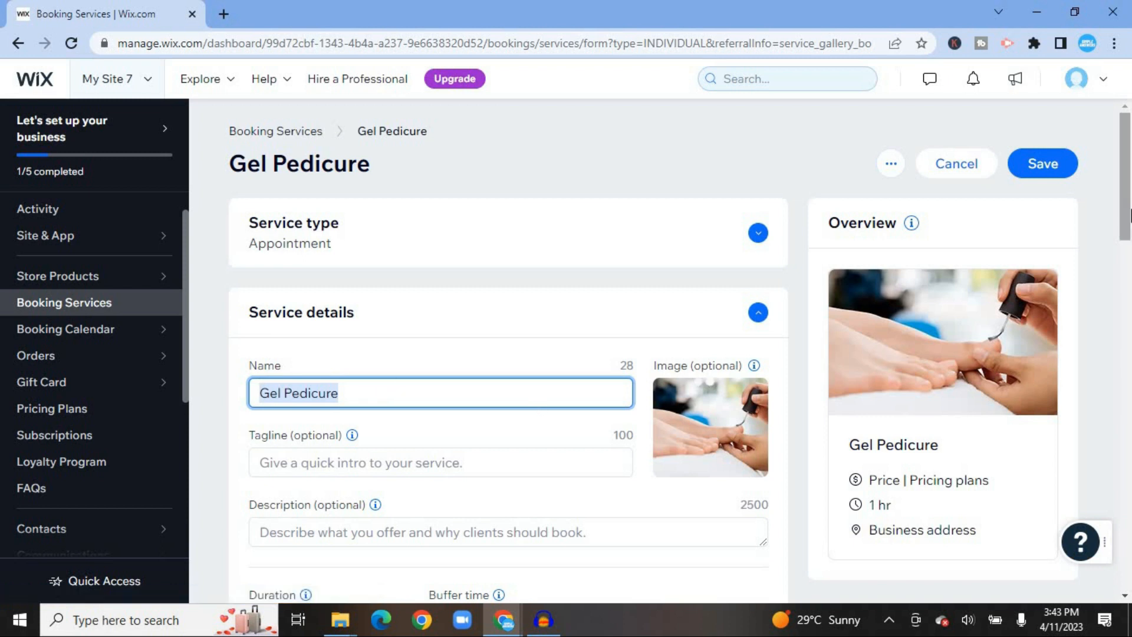
pyautogui.scroll(-1, 968, 296)
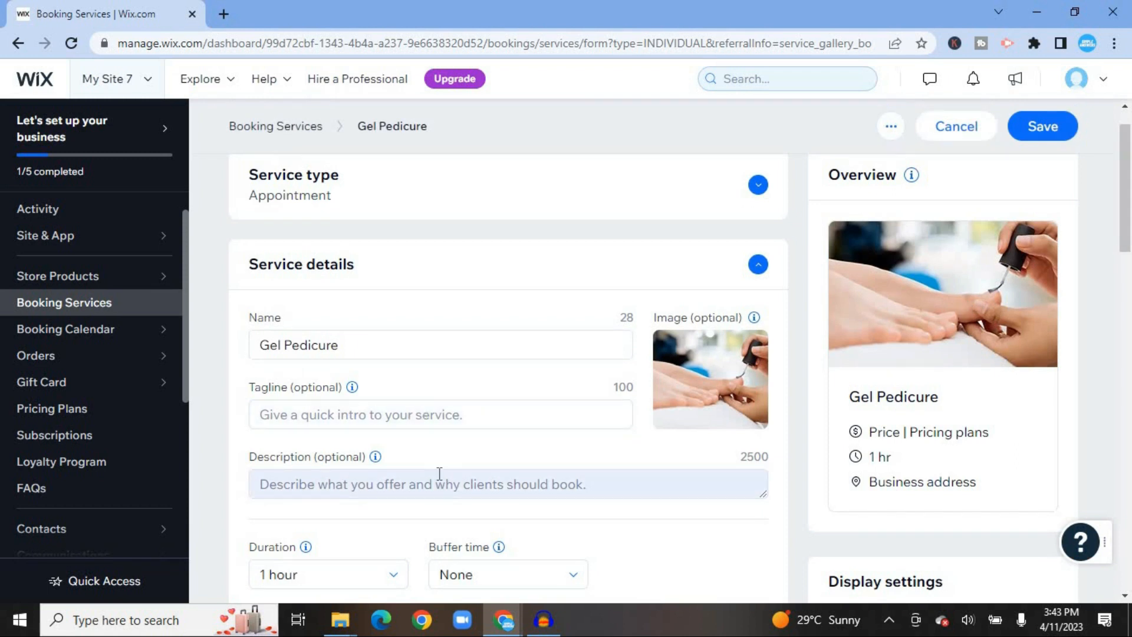
pyautogui.moveTo(1128, 217); pyautogui.dragTo(1131, 269)
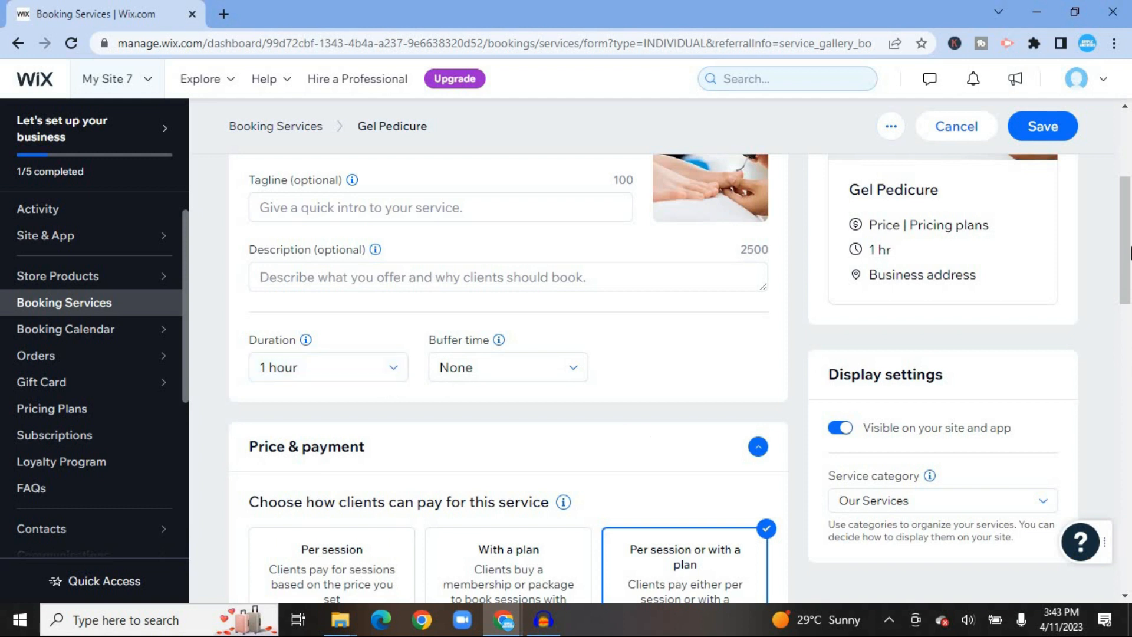
pyautogui.moveTo(1130, 253); pyautogui.dragTo(1130, 313)
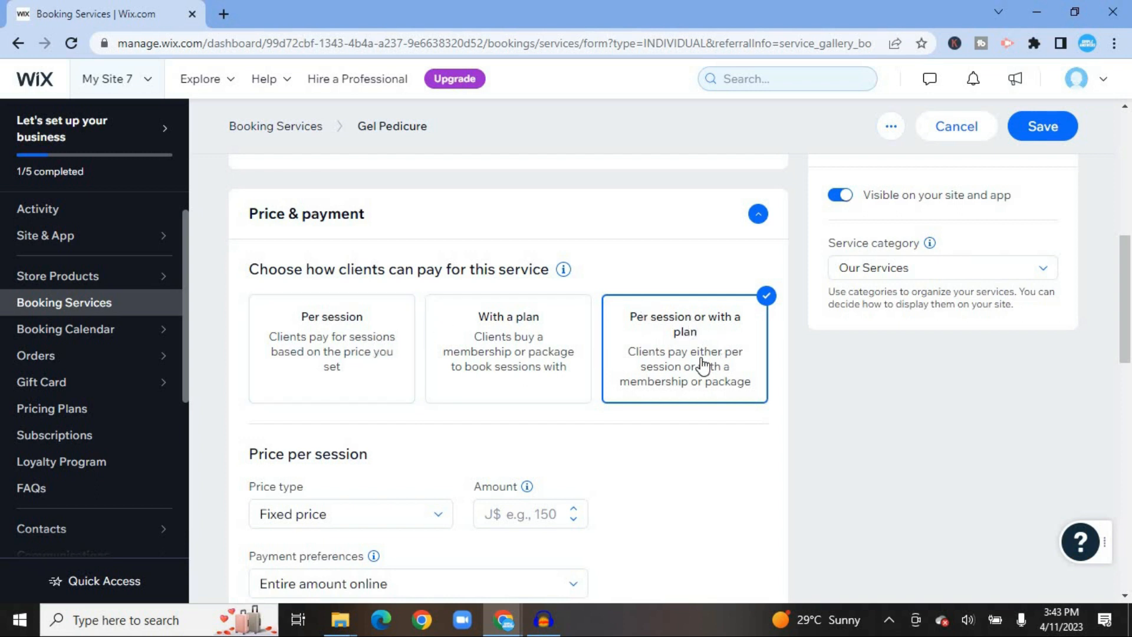
pyautogui.moveTo(1130, 281); pyautogui.dragTo(1025, 315)
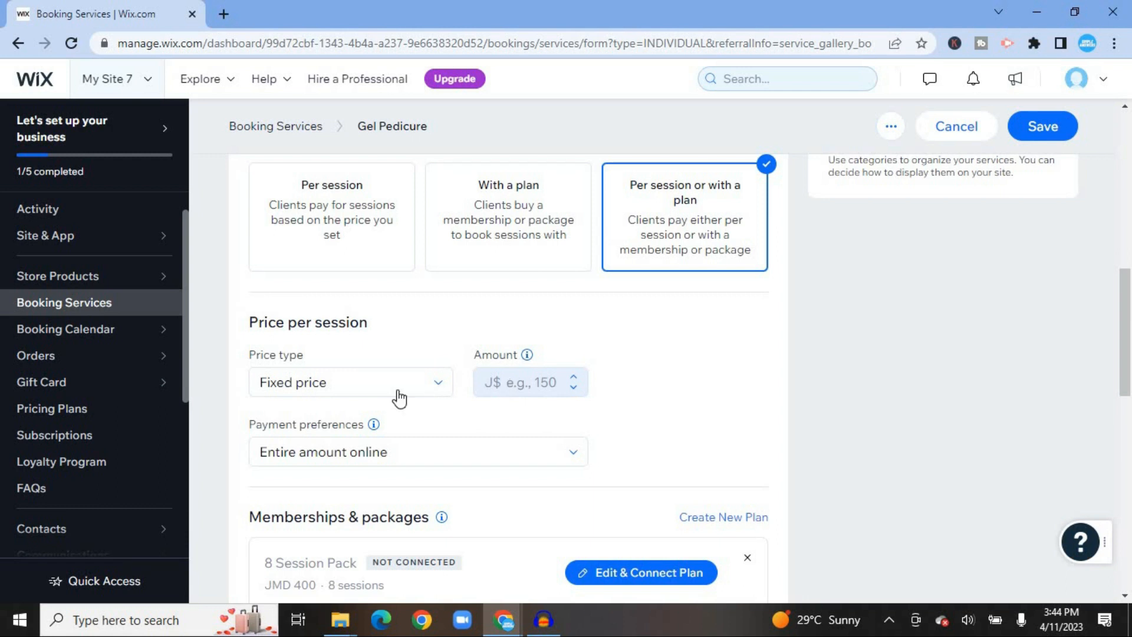
# Step: Examine the price type and payment preference choices for the Gel Pedicure service
pyautogui.click(428, 390)
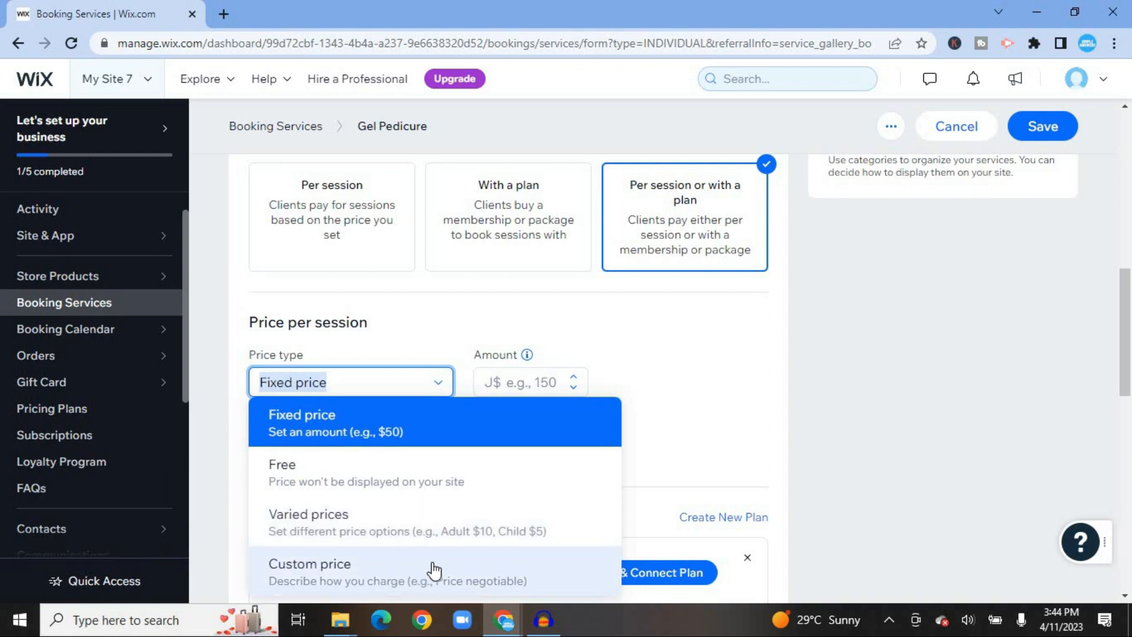
pyautogui.click(533, 375)
pyautogui.click(654, 403)
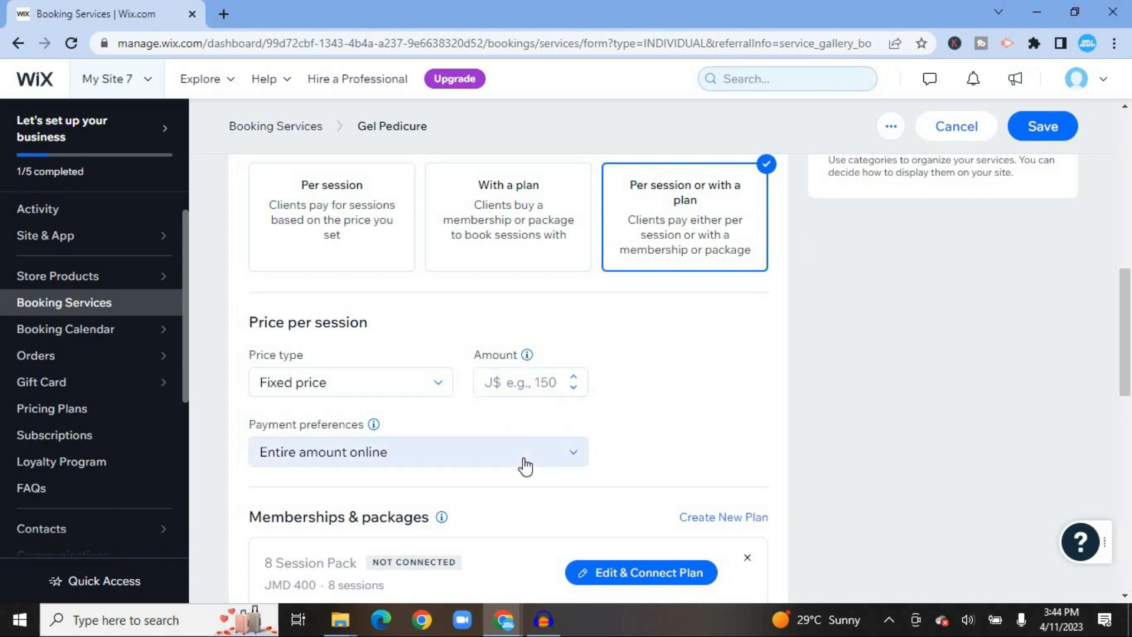
pyautogui.click(557, 457)
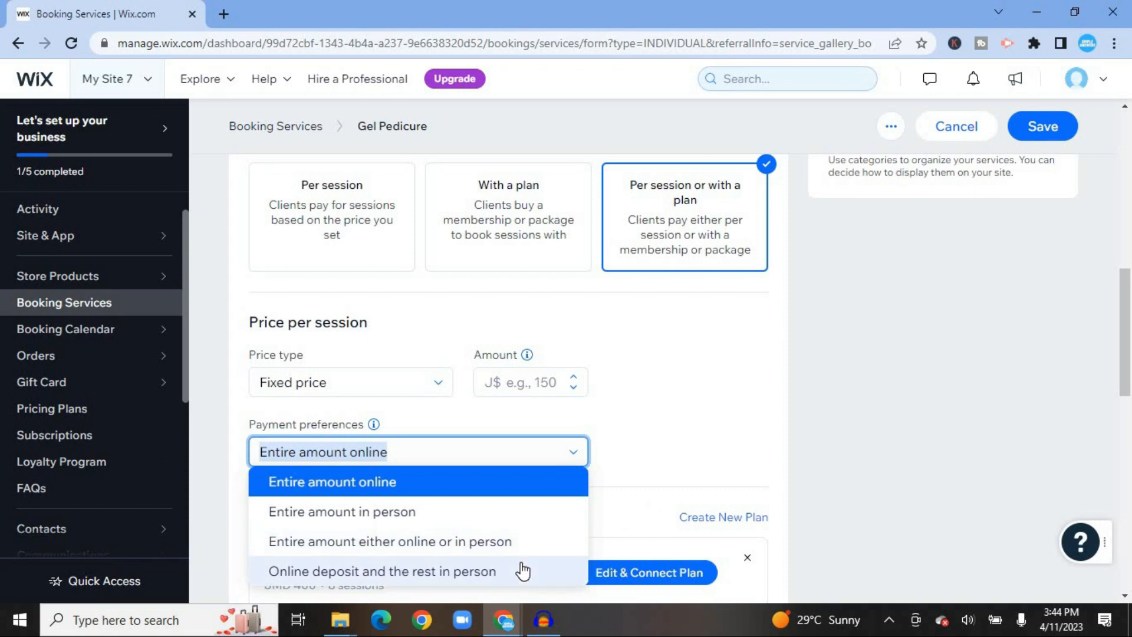
pyautogui.click(632, 455)
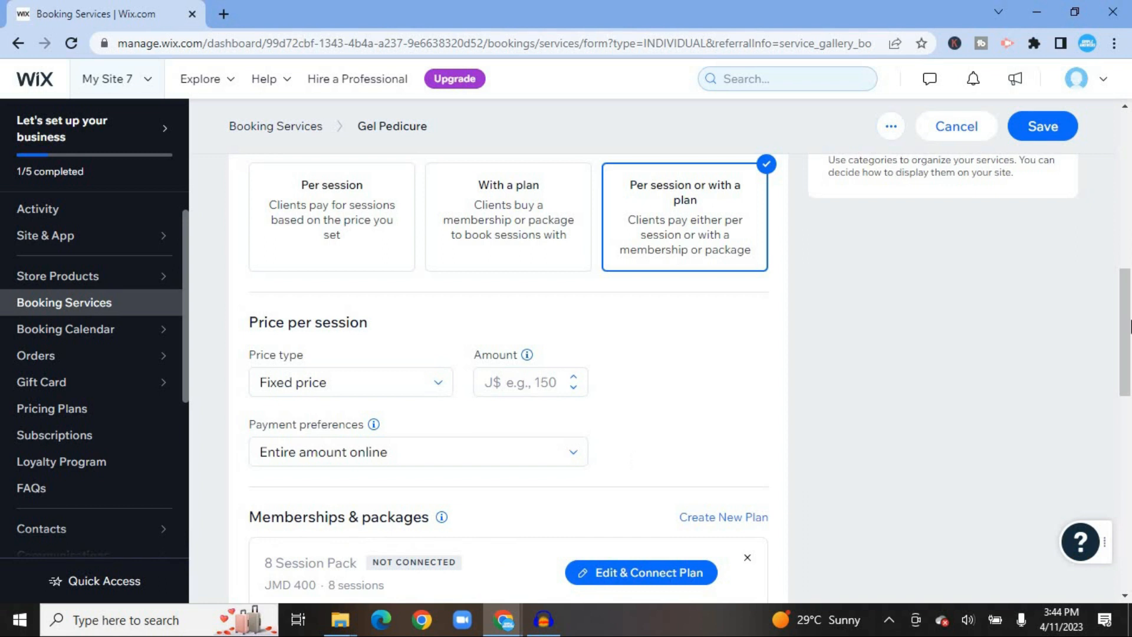
# Step: Review the Gel Pedicure service's memberships, location, staff, images and advanced settings sections
pyautogui.moveTo(1124, 330); pyautogui.dragTo(1129, 389)
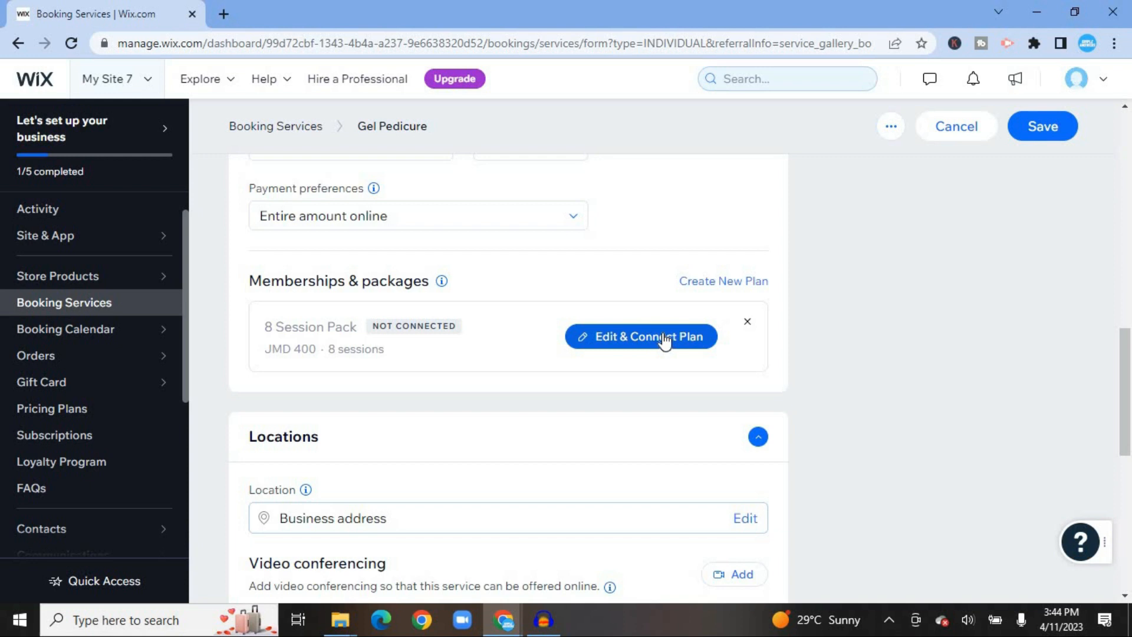
pyautogui.moveTo(1129, 422); pyautogui.dragTo(1129, 486)
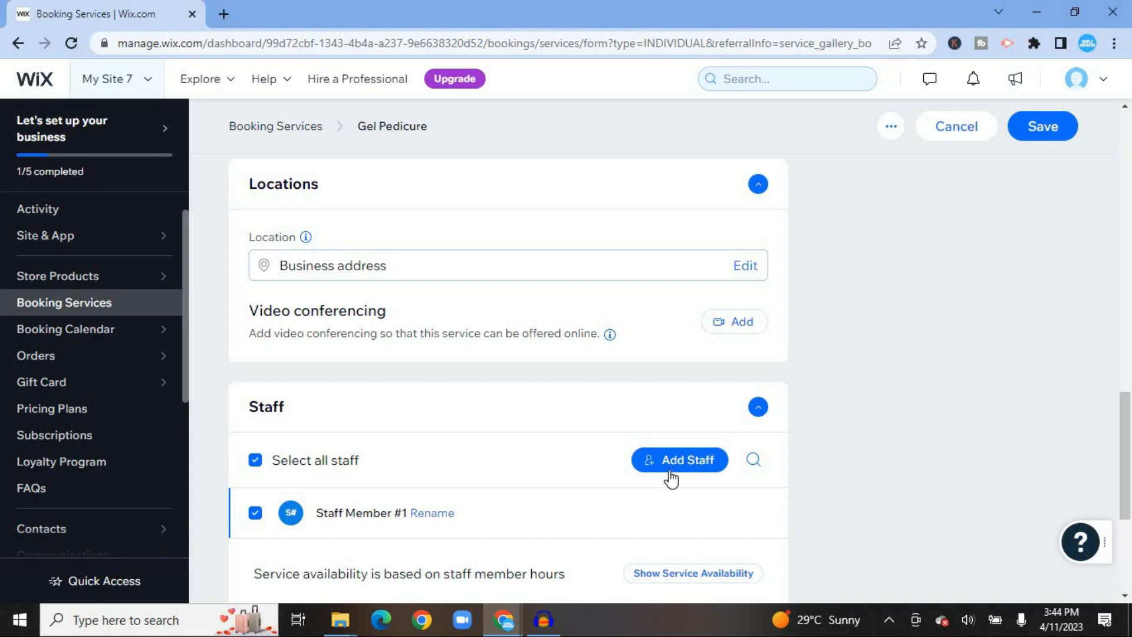
pyautogui.moveTo(1129, 436); pyautogui.dragTo(1130, 510)
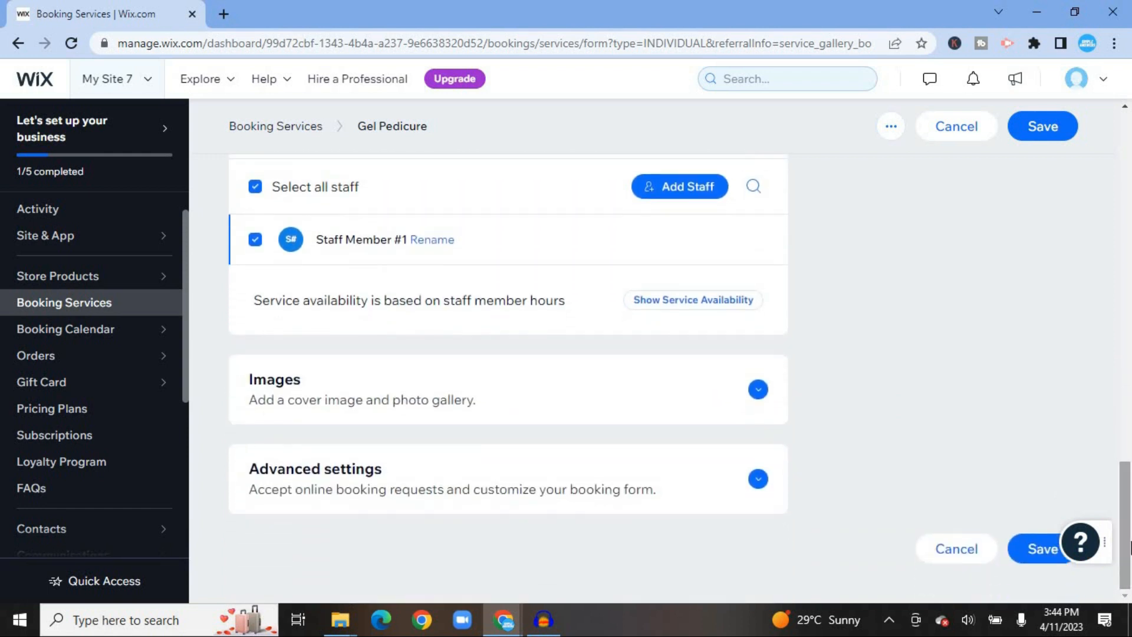
pyautogui.moveTo(1130, 530); pyautogui.dragTo(1130, 341)
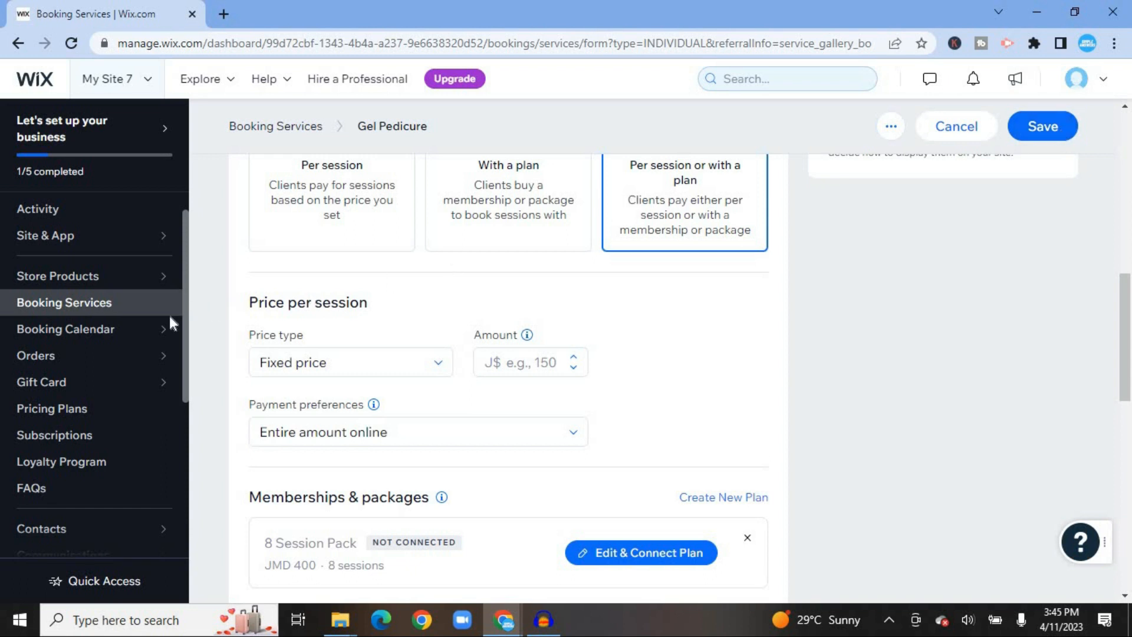
# Step: Leave the Gel Pedicure service without saving and open the site's settings
pyautogui.moveTo(128, 334)
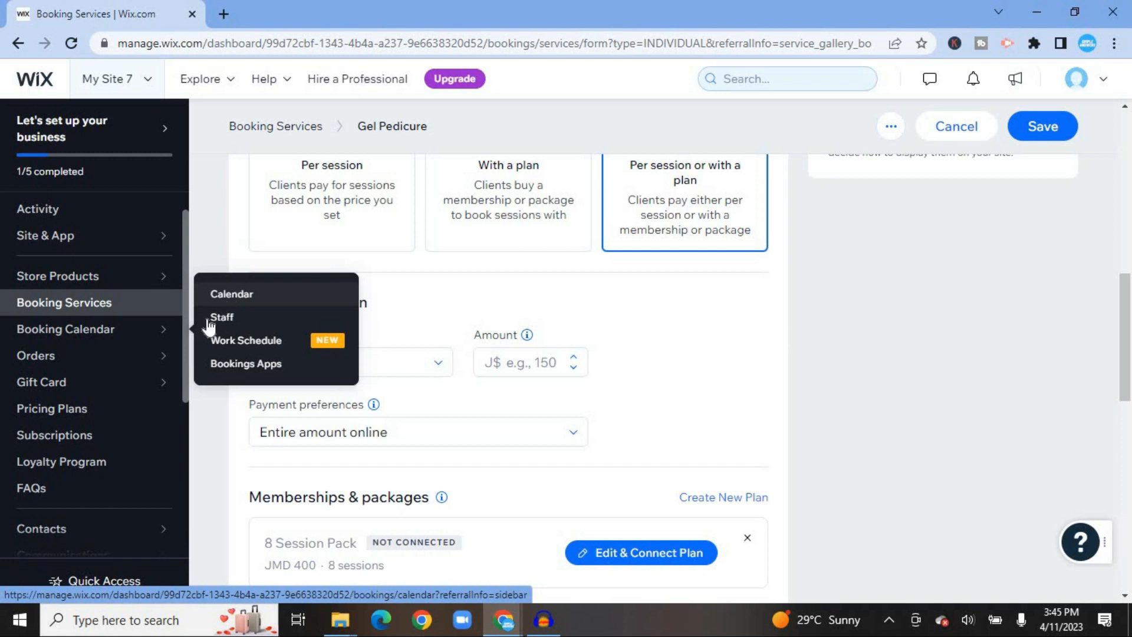
pyautogui.moveTo(101, 361)
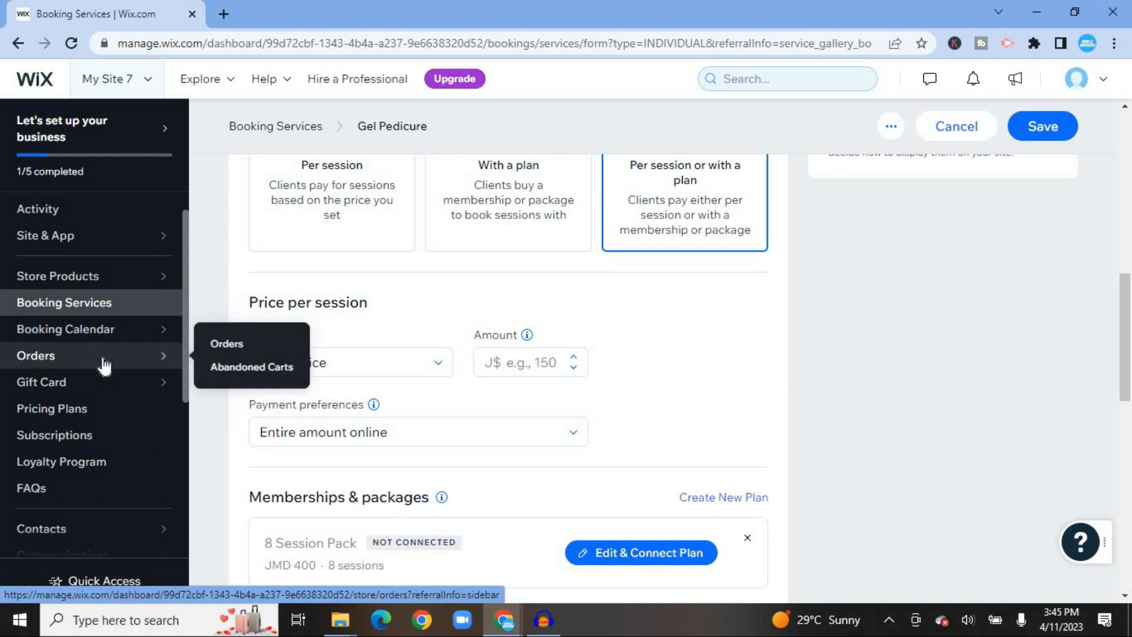
pyautogui.moveTo(70, 389)
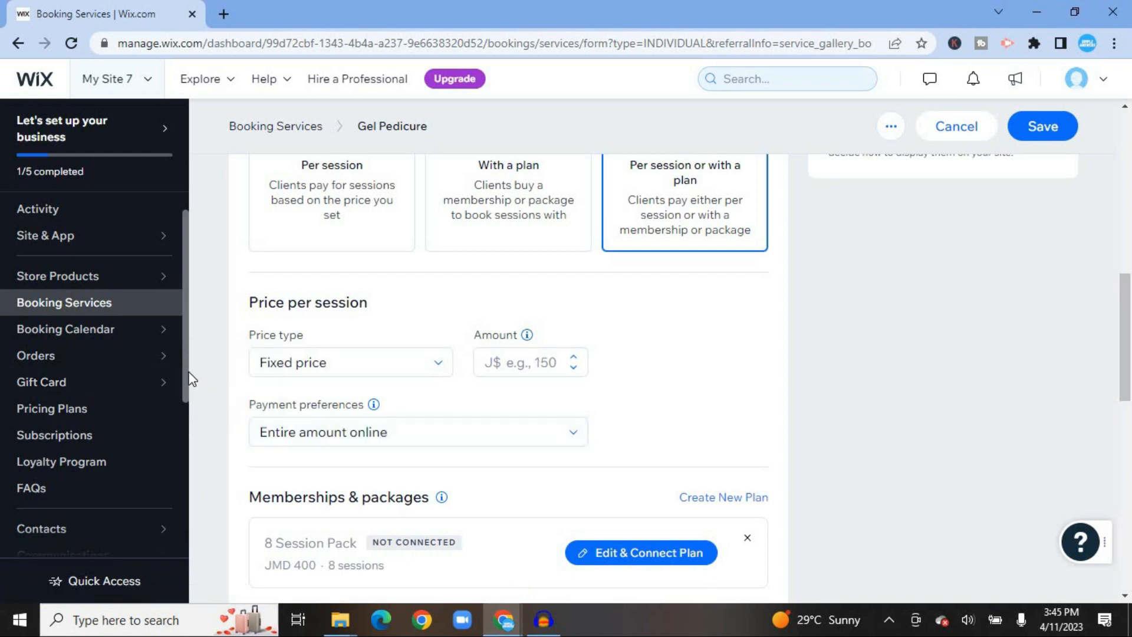
pyautogui.moveTo(185, 370); pyautogui.dragTo(182, 528)
pyautogui.moveTo(182, 529)
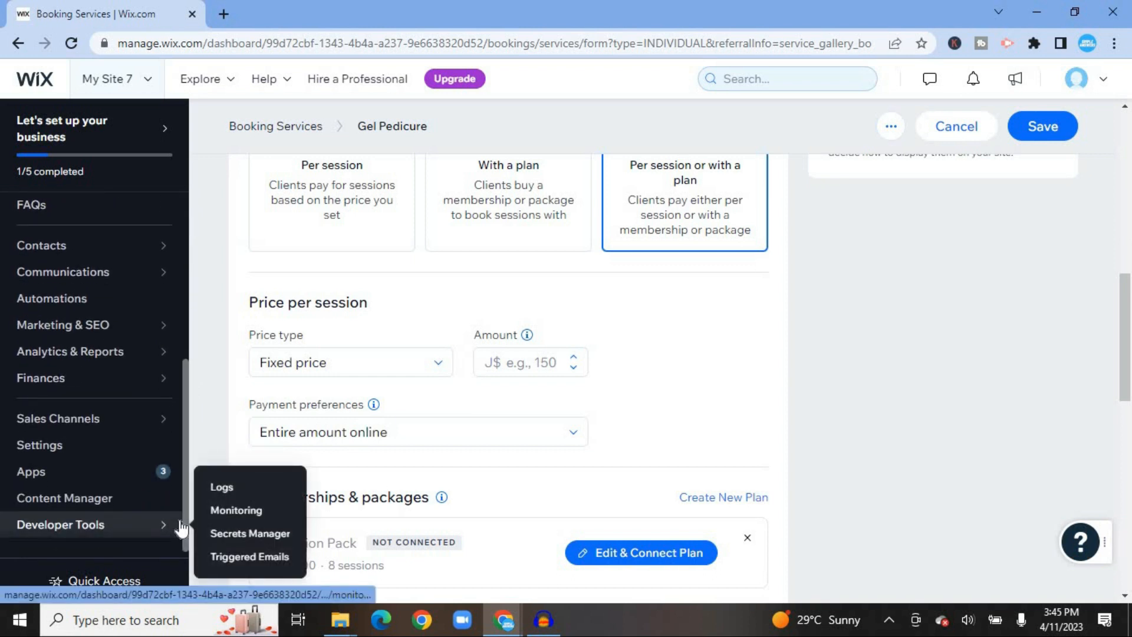
pyautogui.click(97, 443)
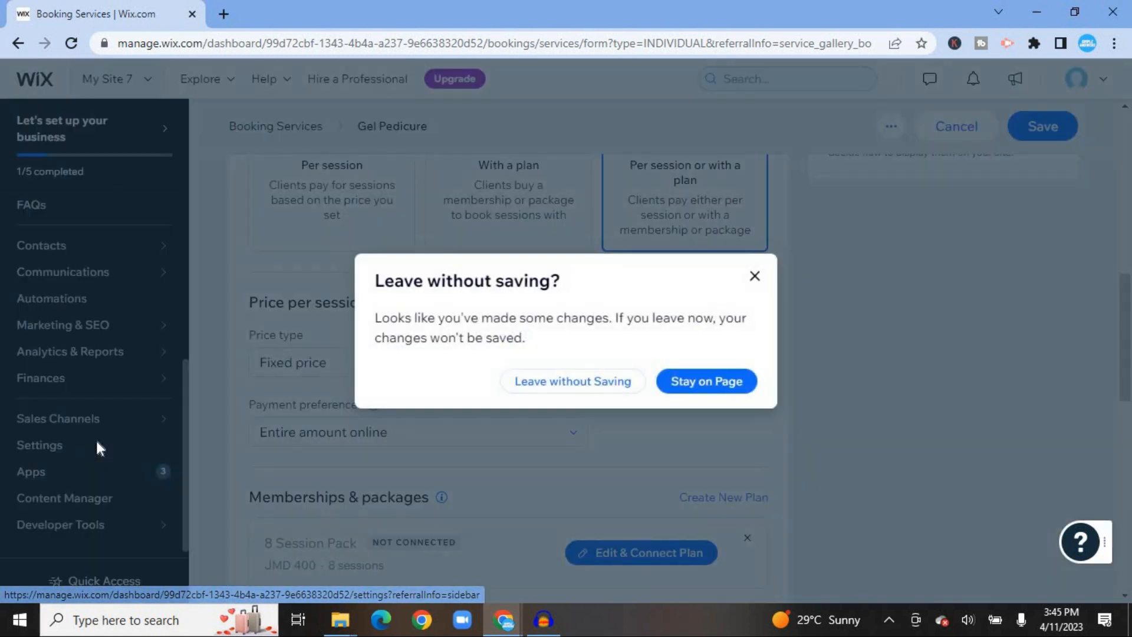
pyautogui.click(607, 388)
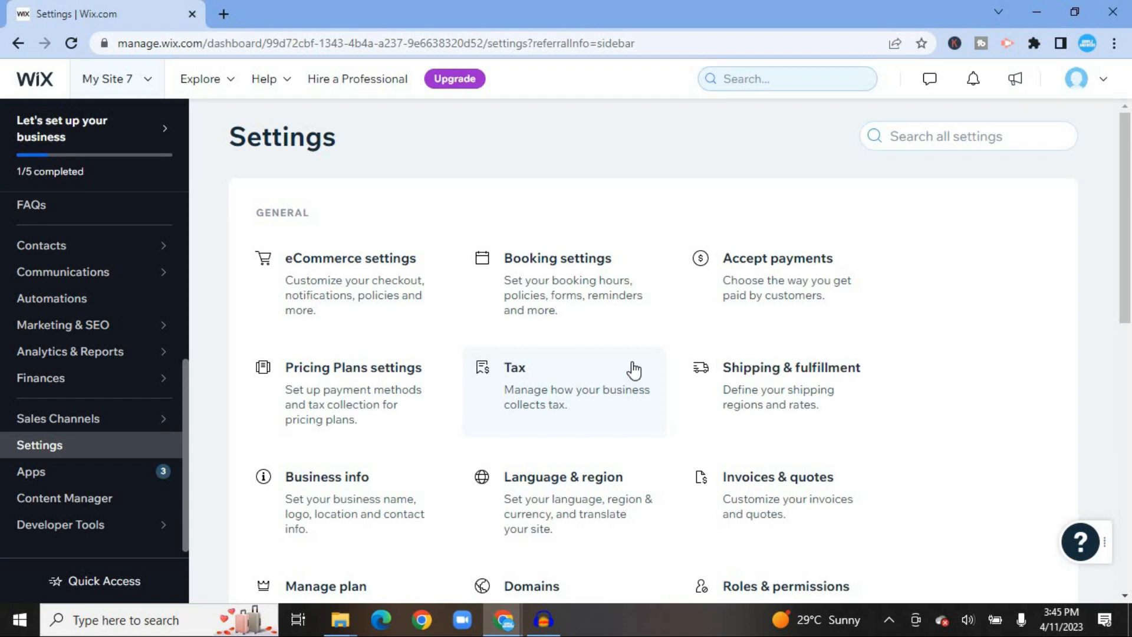
# Step: Open the Accept Payments settings, dismiss the business location prompt and review the payment providers
pyautogui.click(765, 287)
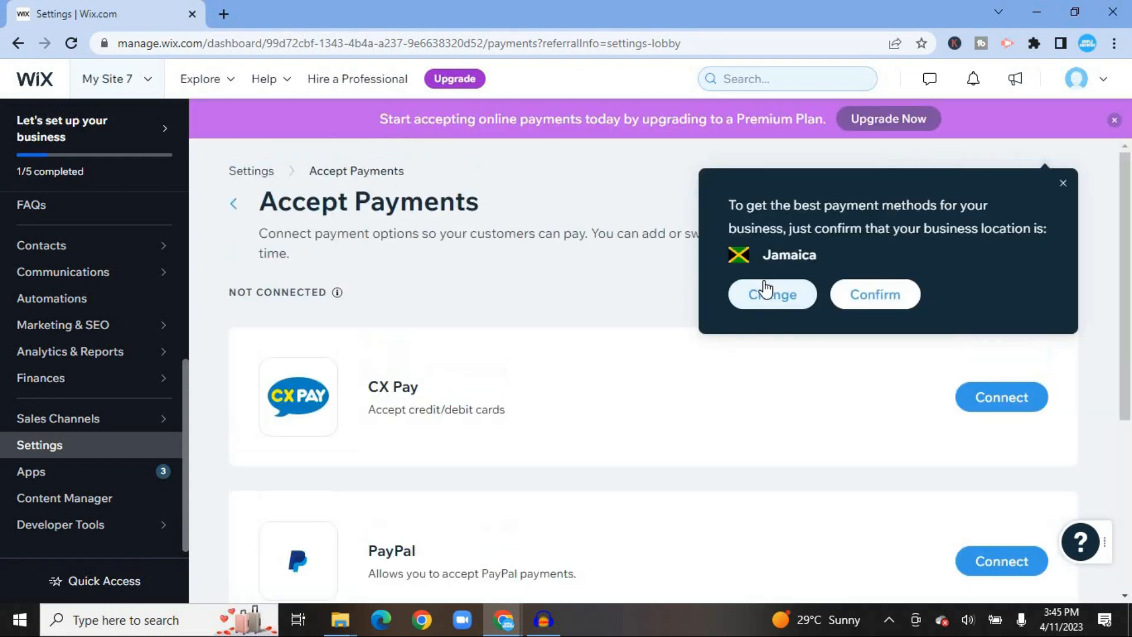
pyautogui.click(1063, 183)
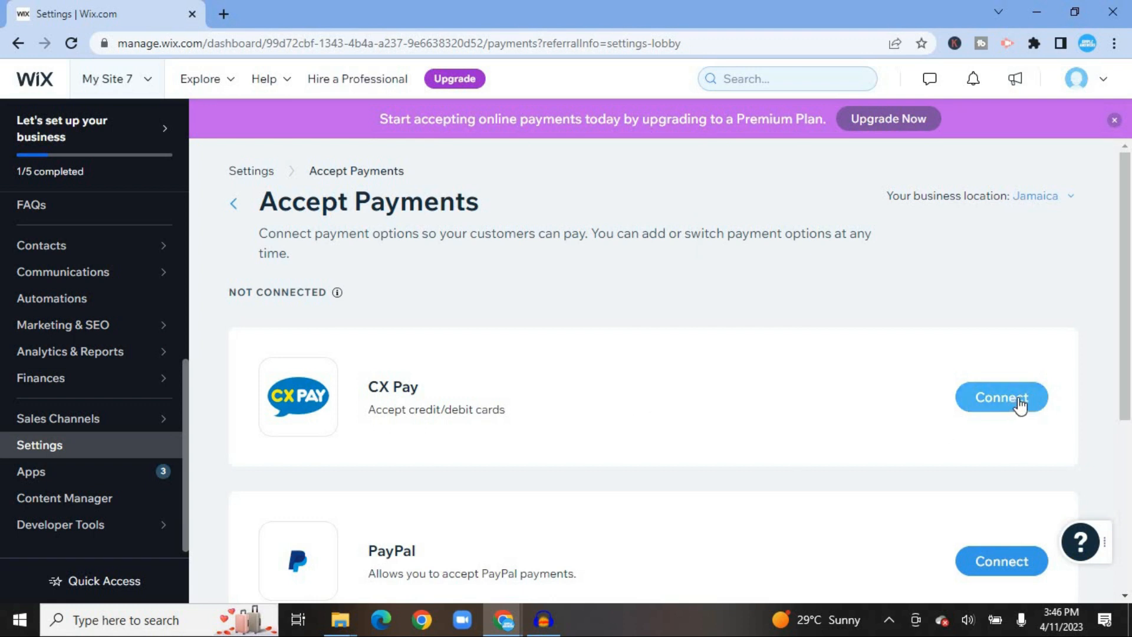
pyautogui.scroll(-2, 1031, 436)
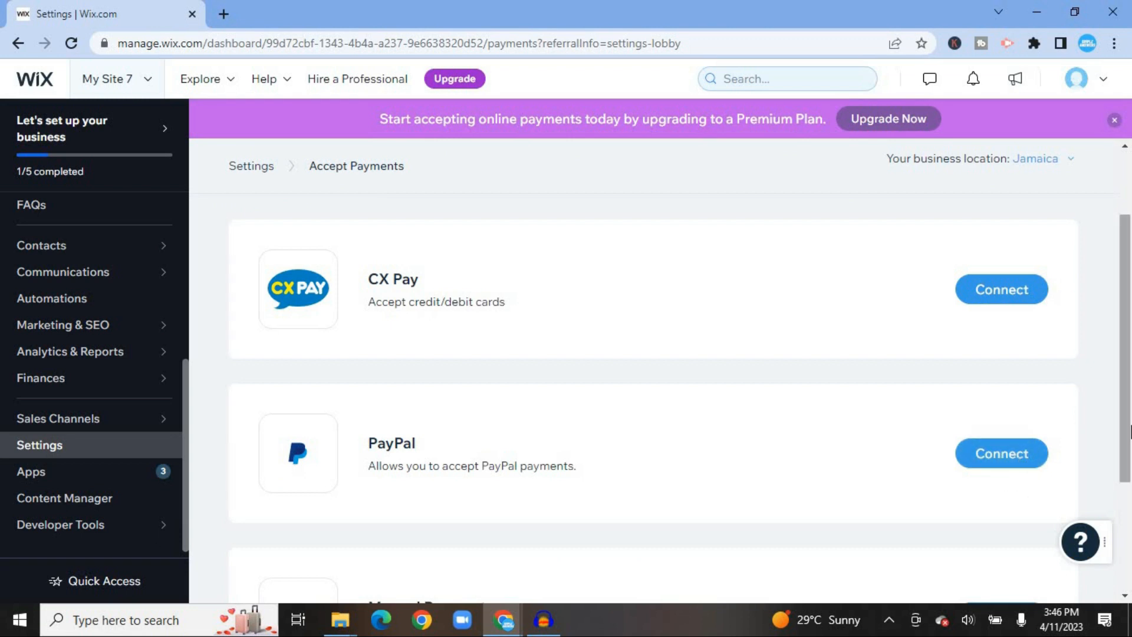
# Step: Review the remaining payment providers, including manual payments, and open the eBay sales channel page
pyautogui.scroll(-3, 1129, 432)
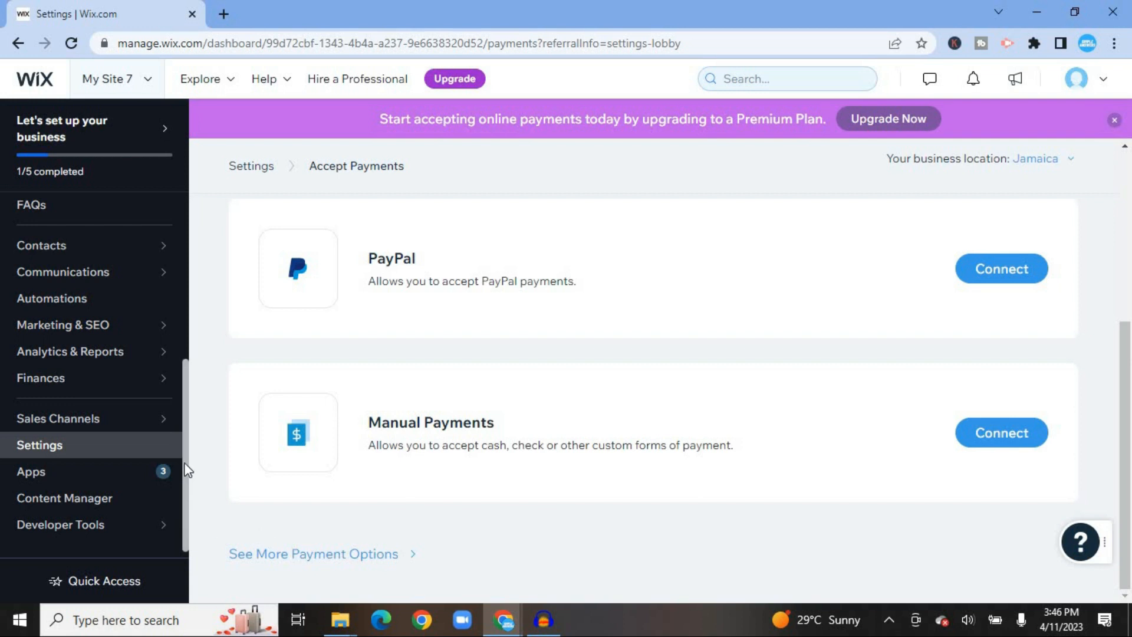
pyautogui.moveTo(109, 422)
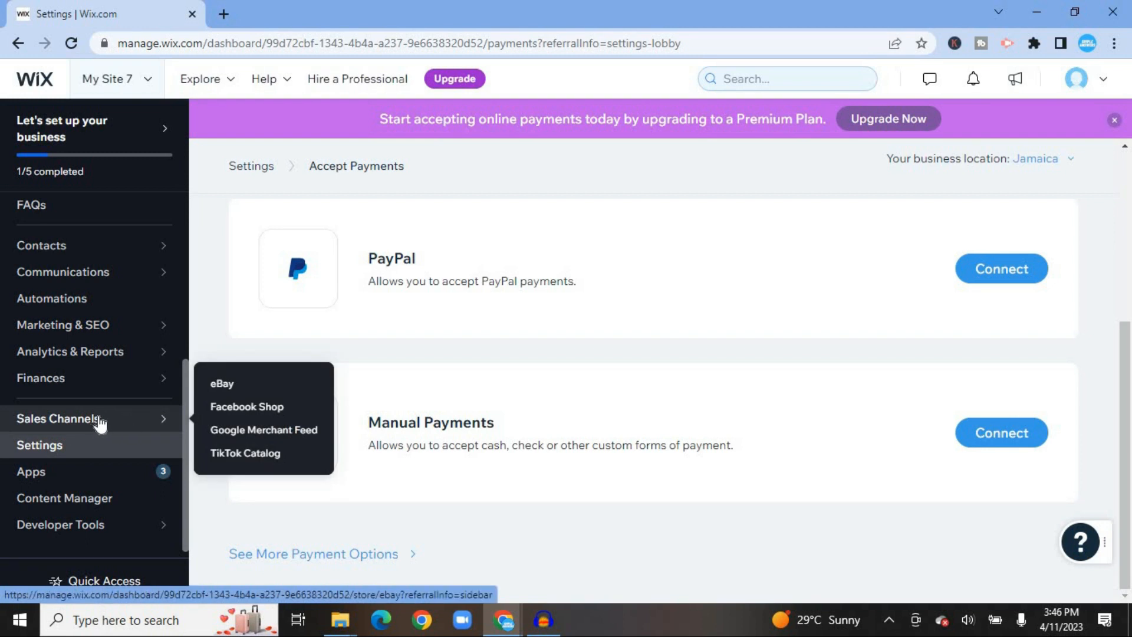
pyautogui.click(100, 422)
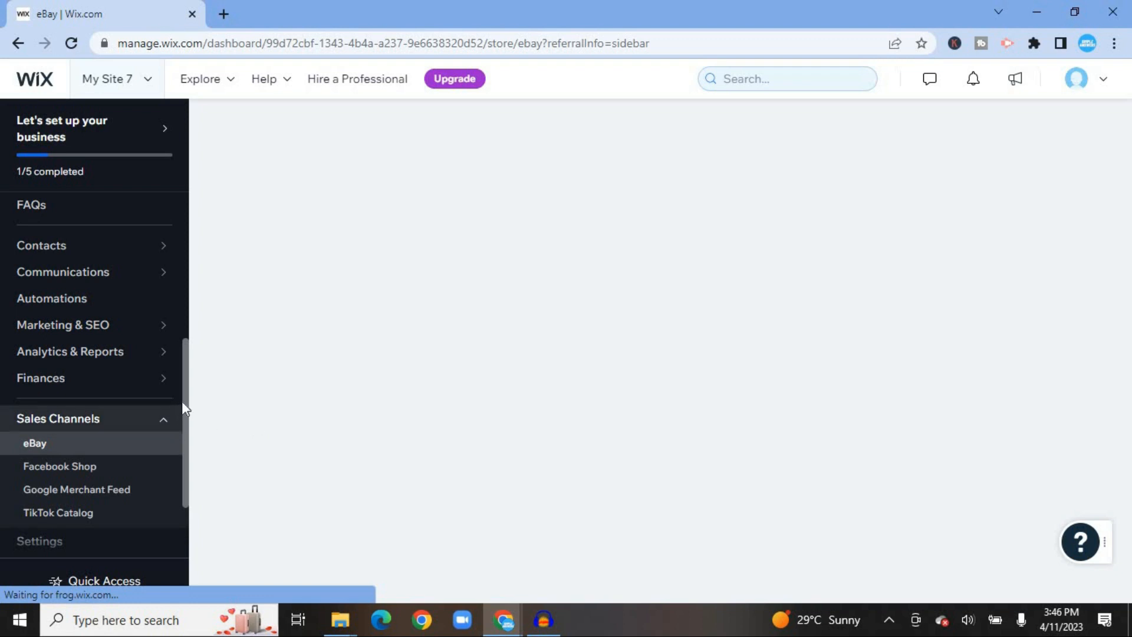
# Step: Return to the dashboard home and open the site's design in the website editor
pyautogui.moveTo(183, 372); pyautogui.dragTo(188, 238)
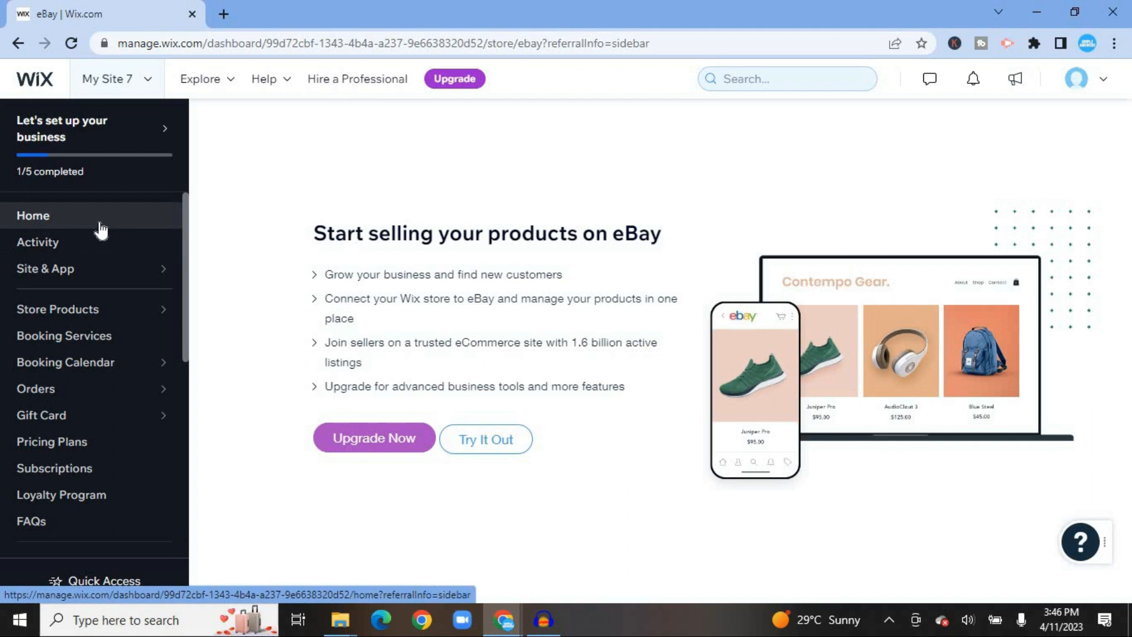
pyautogui.click(99, 229)
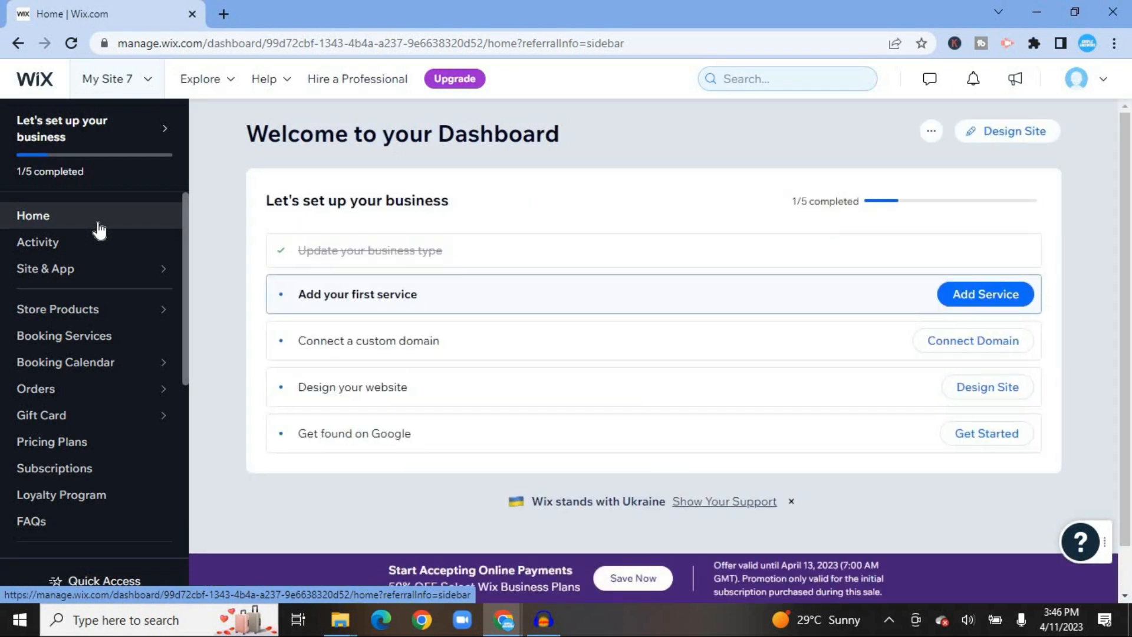
pyautogui.click(993, 141)
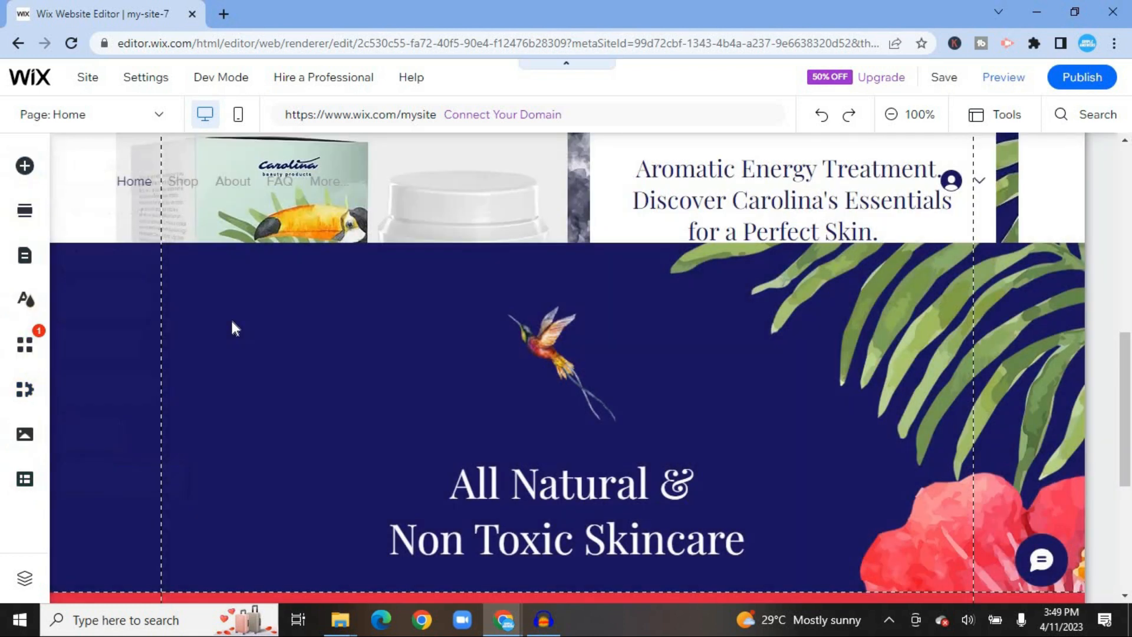
# Step: Inspect the editing options for the "Aromatic Energy Treatment" text, the product image column and the About section
pyautogui.moveTo(401, 340)
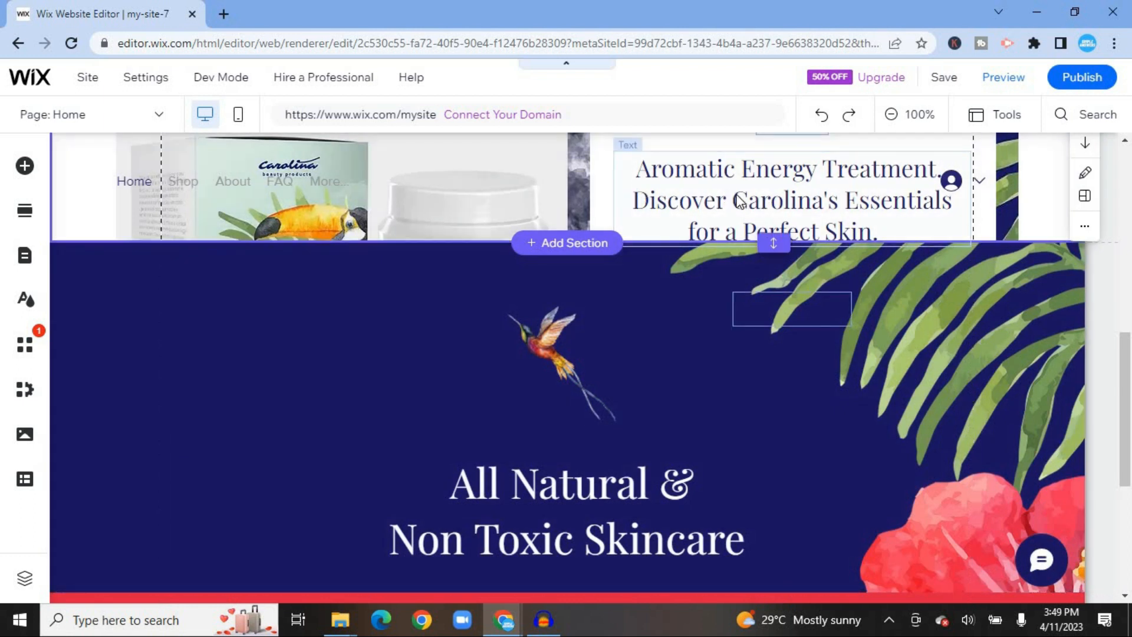
pyautogui.click(786, 197)
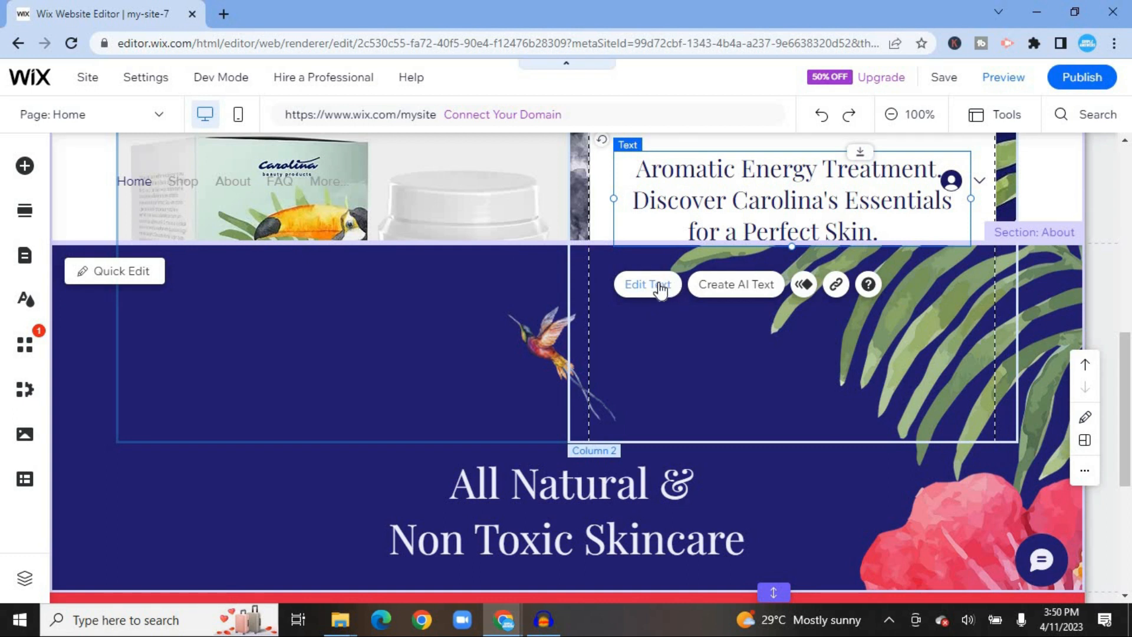
pyautogui.click(463, 194)
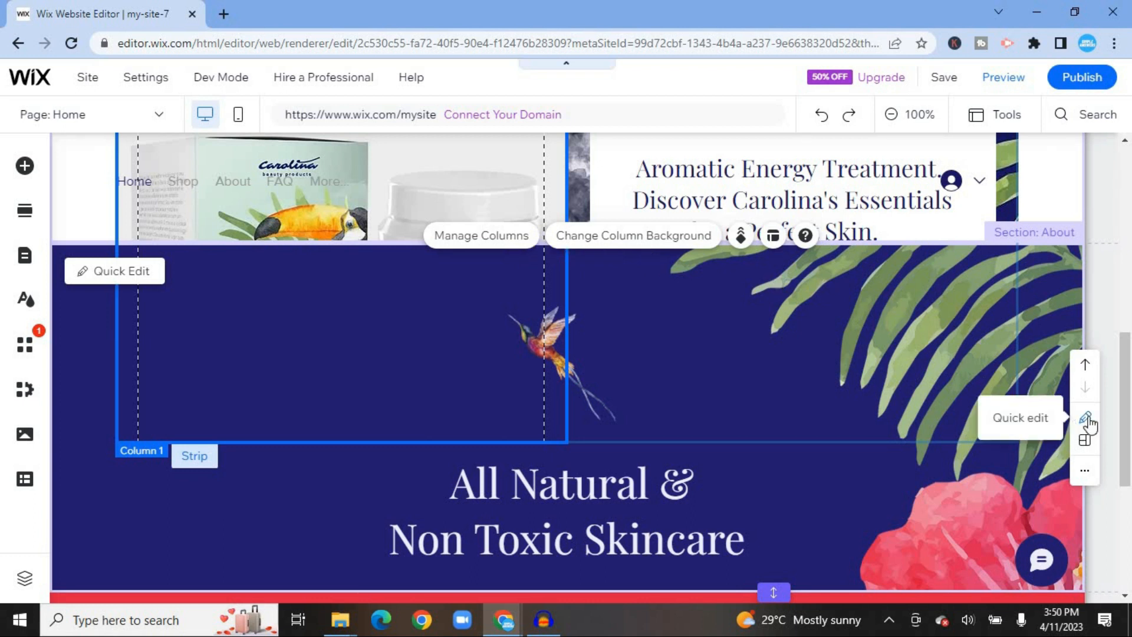
pyautogui.click(908, 515)
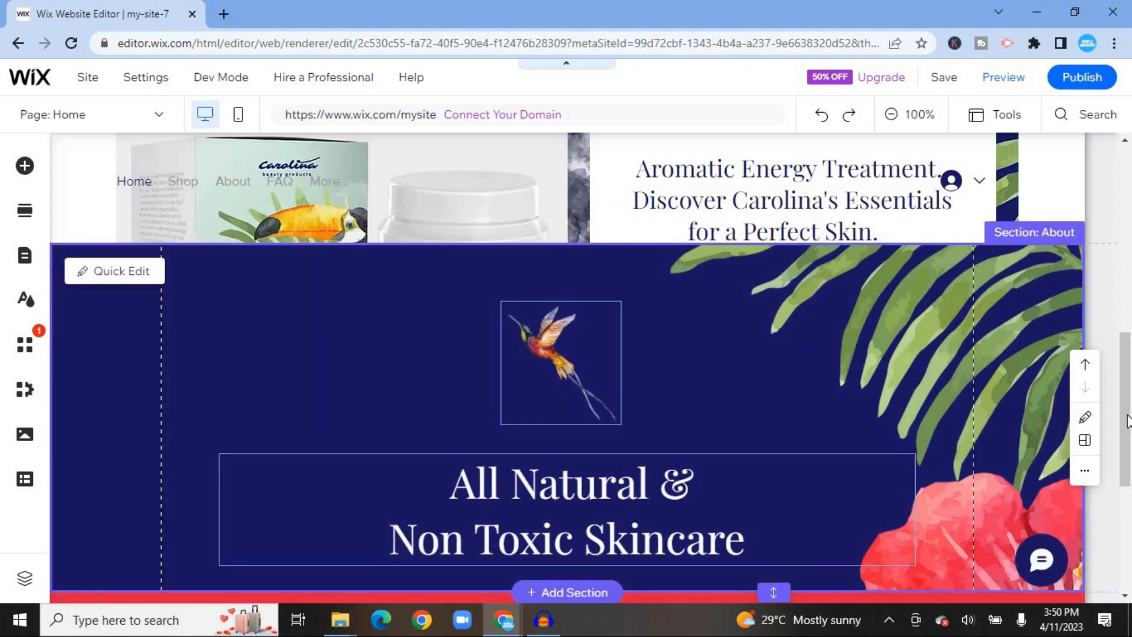
# Step: Examine the home page footer and the editing options for its address and opening hours text
pyautogui.moveTo(1125, 392); pyautogui.dragTo(1124, 501)
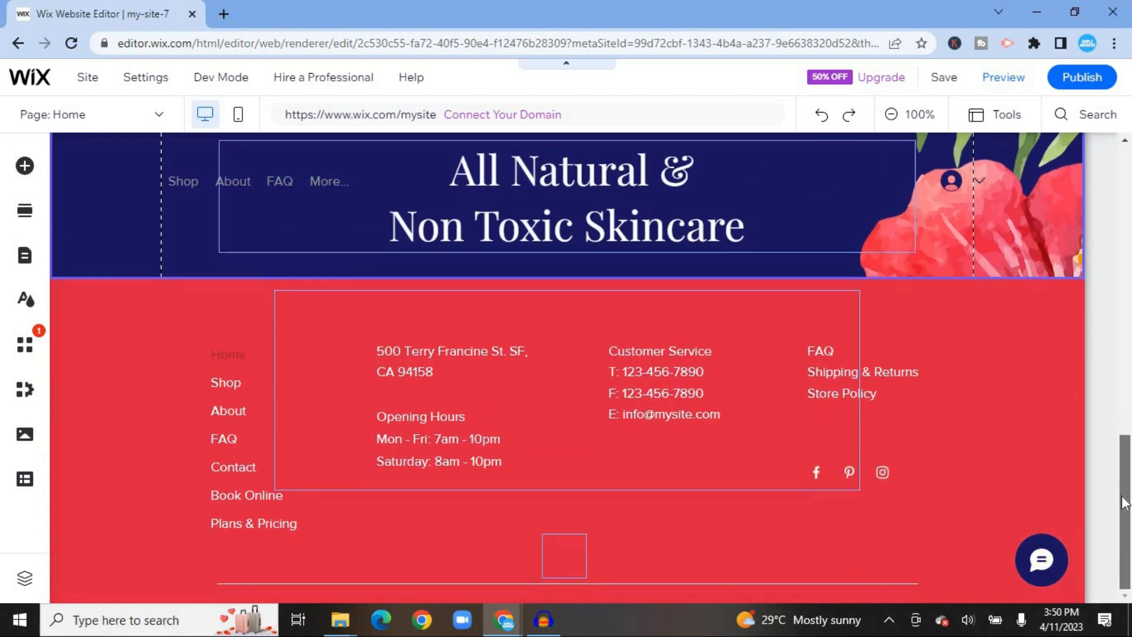
pyautogui.click(582, 374)
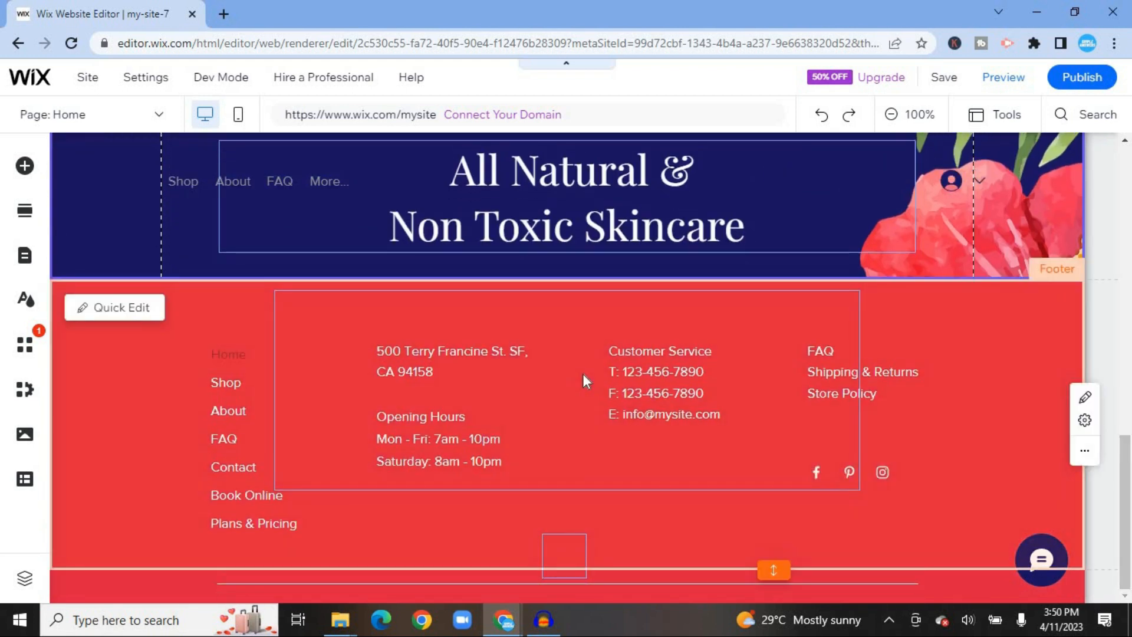
pyautogui.click(483, 392)
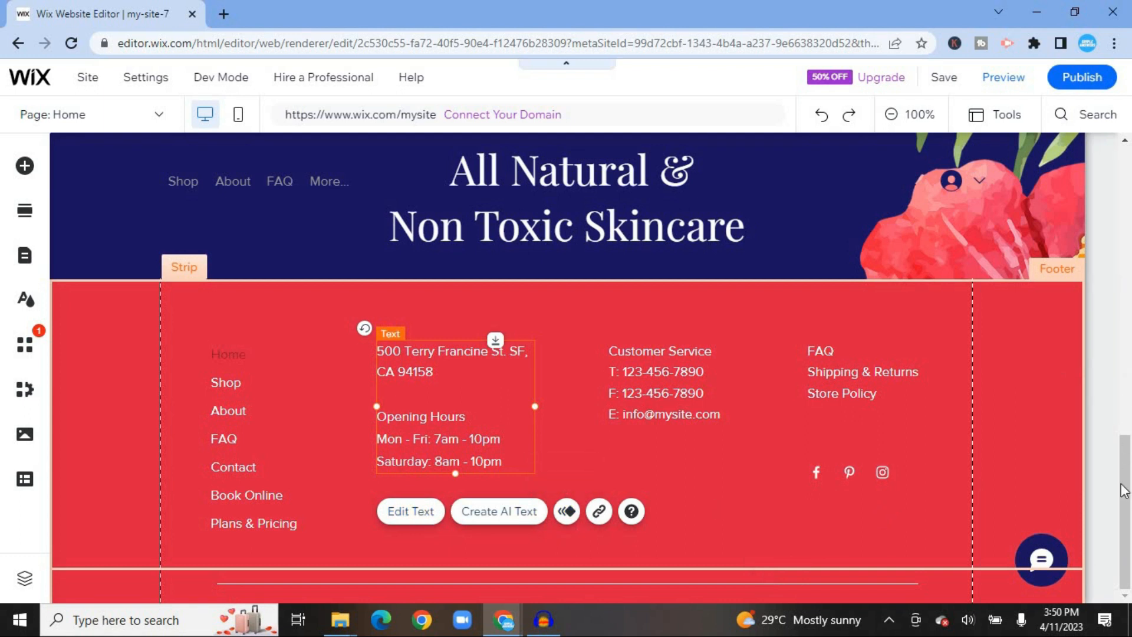
pyautogui.moveTo(1129, 402); pyautogui.dragTo(1126, 234)
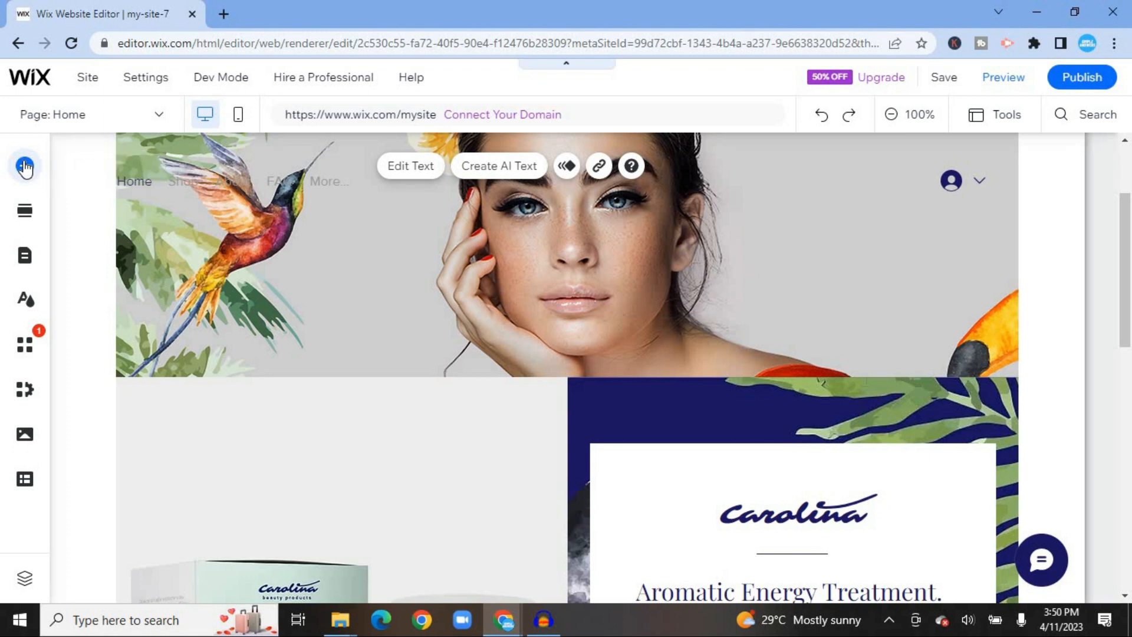
# Step: Browse the text, image and button elements available to add, including free Wix images and pay buttons
pyautogui.click(25, 166)
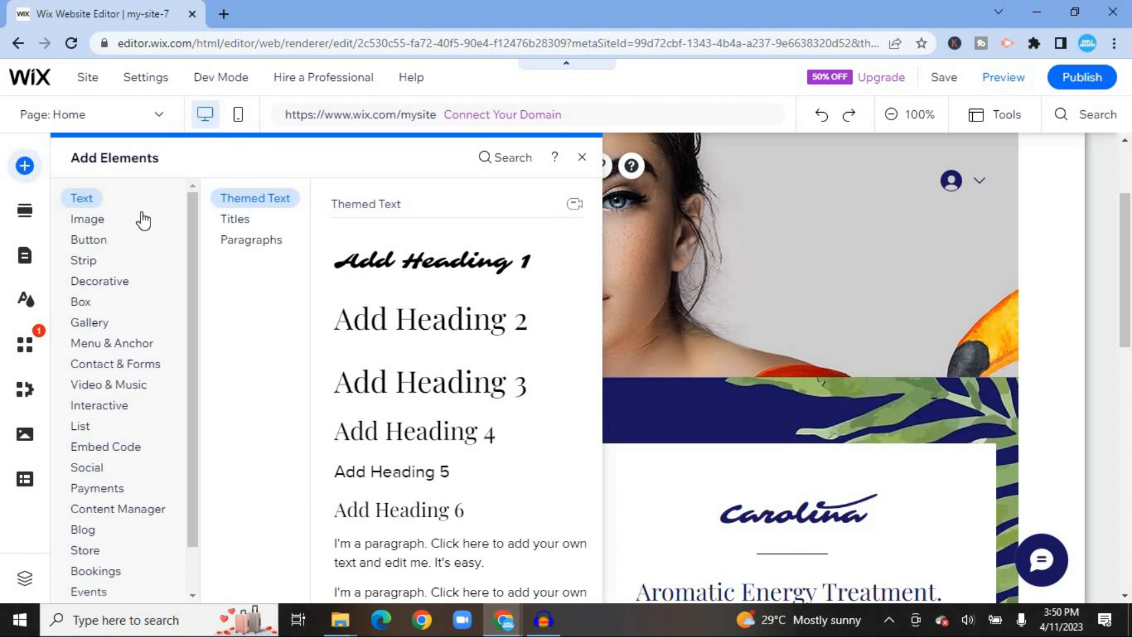
pyautogui.click(112, 220)
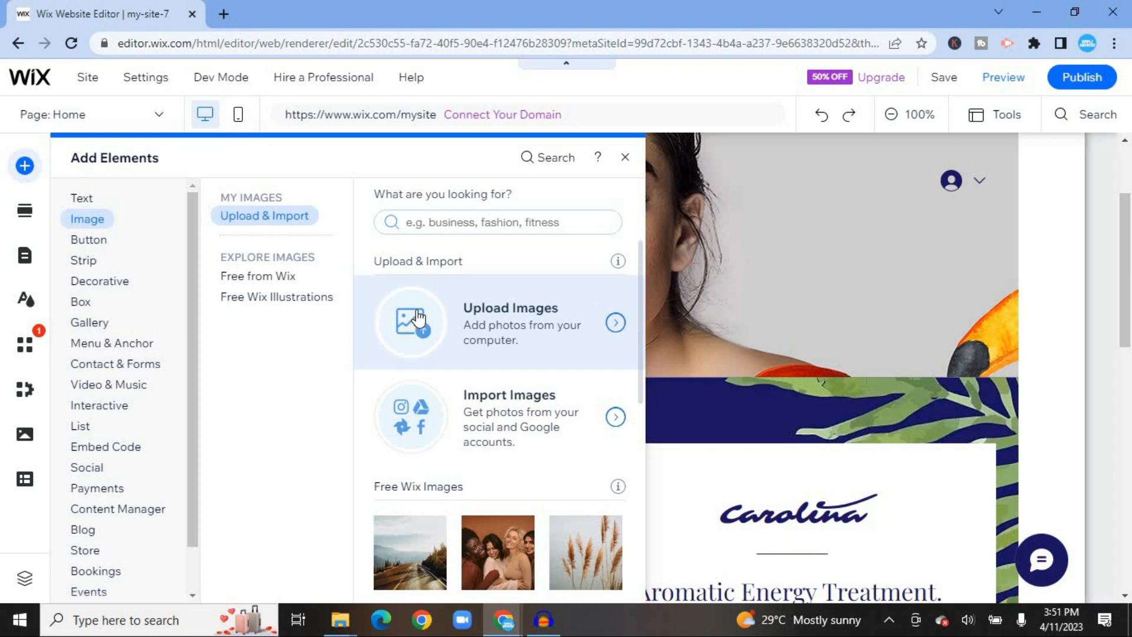
pyautogui.click(253, 277)
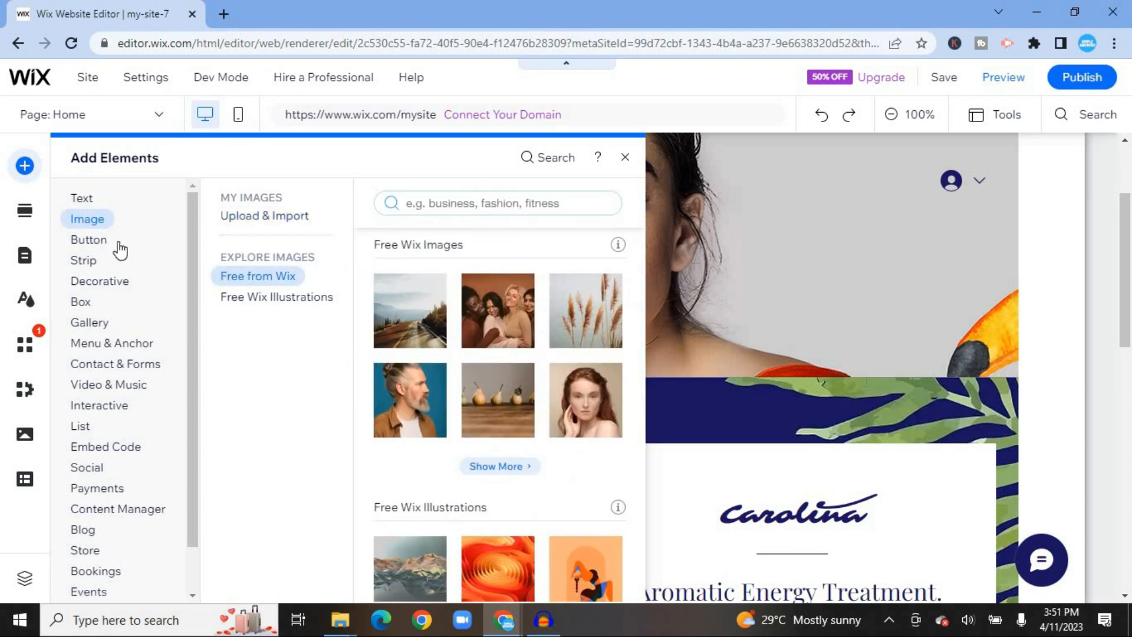
pyautogui.click(88, 239)
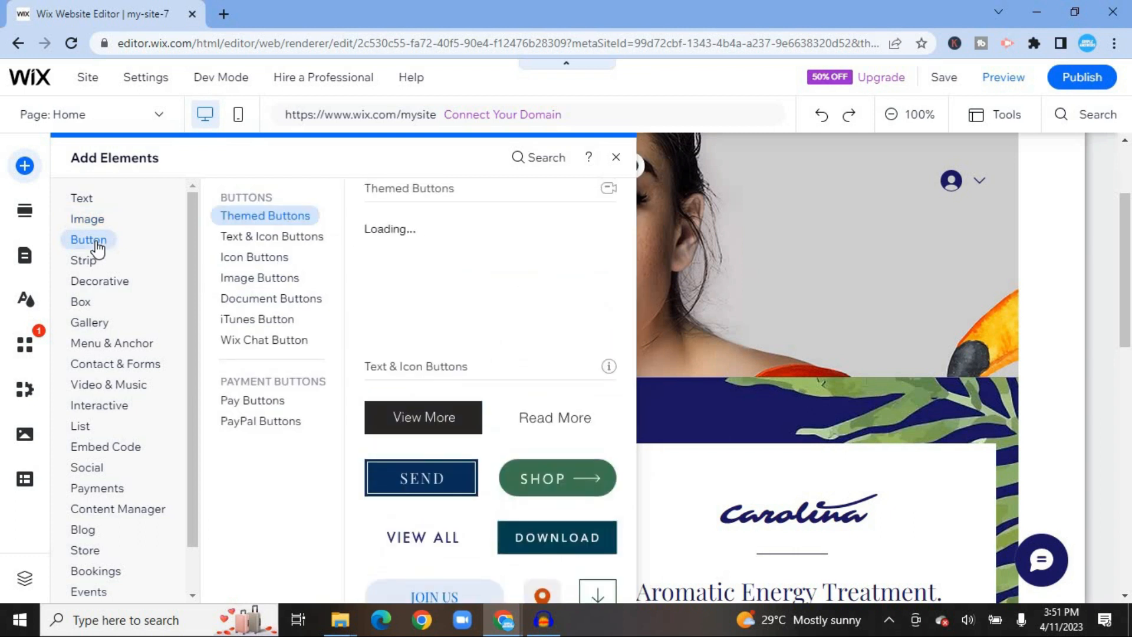
pyautogui.click(268, 405)
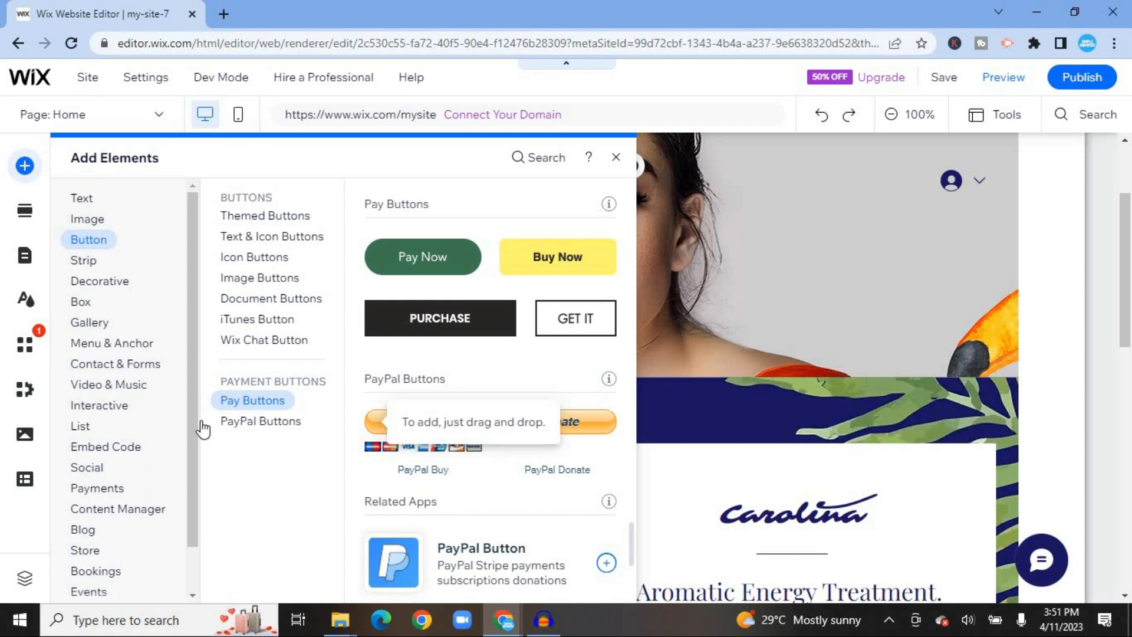
# Step: Browse the contact and registration forms, social, store and interactive elements available to add
pyautogui.click(156, 370)
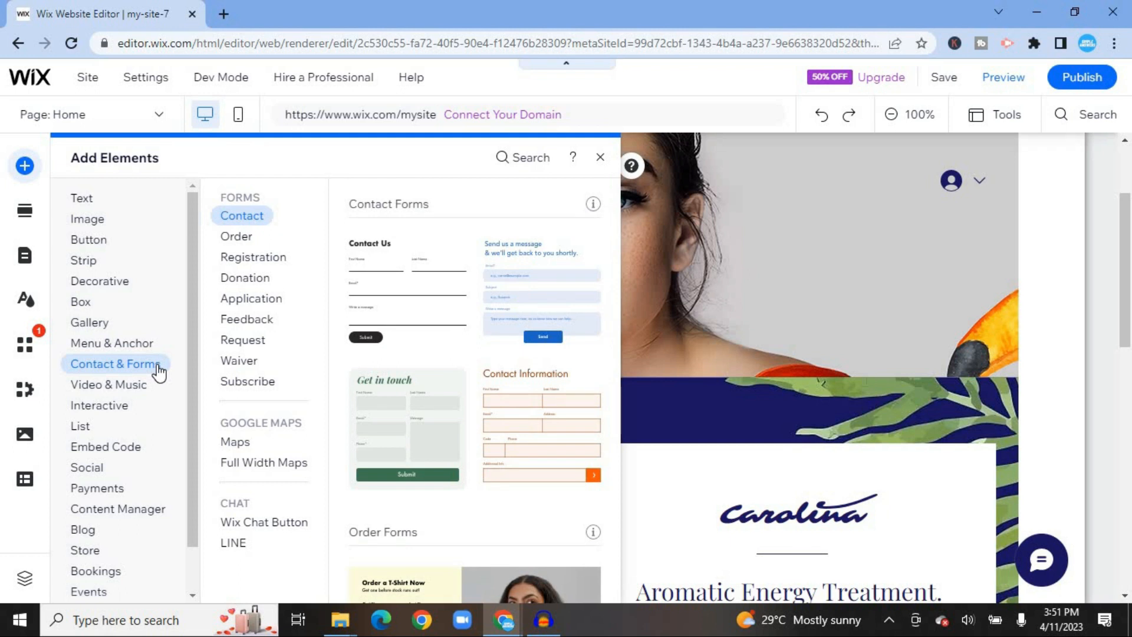
pyautogui.click(283, 264)
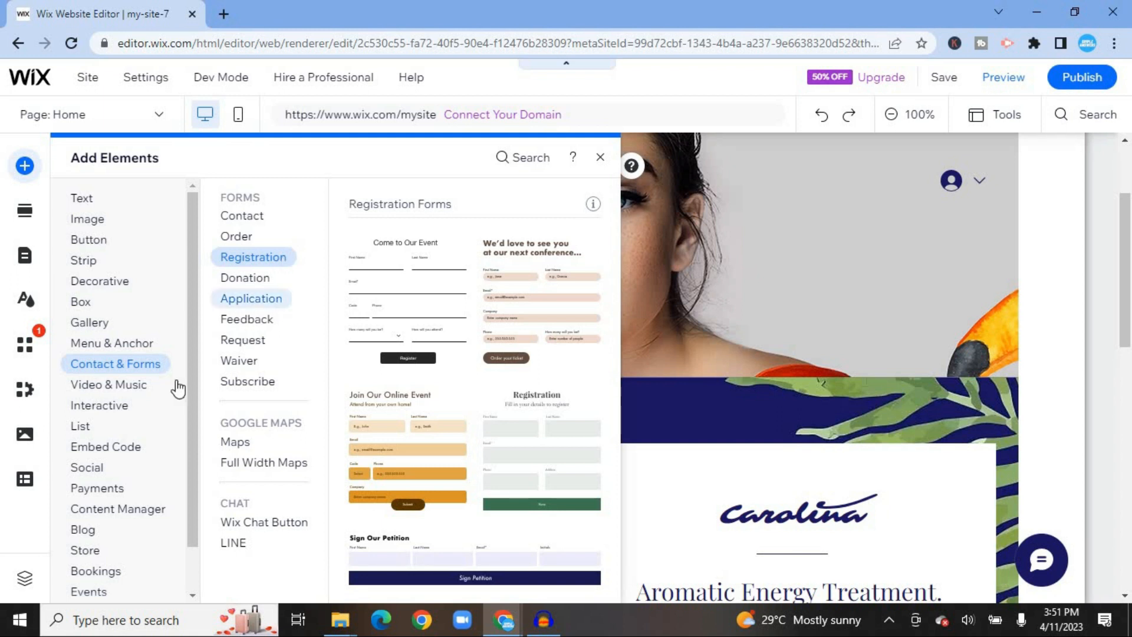
pyautogui.moveTo(189, 387); pyautogui.dragTo(193, 460)
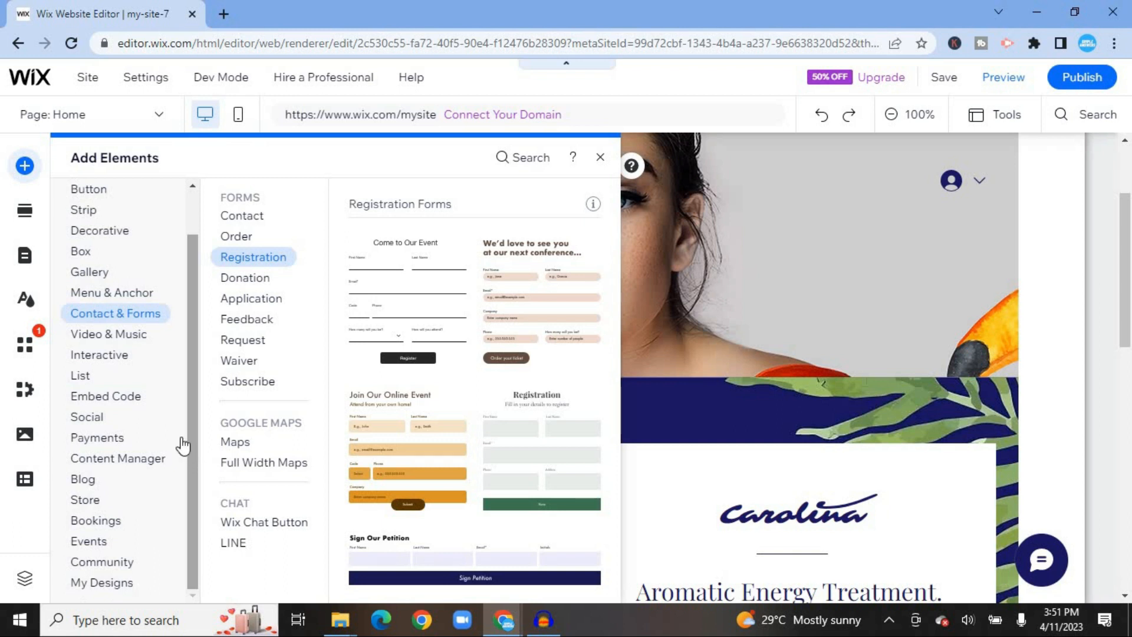
pyautogui.click(112, 422)
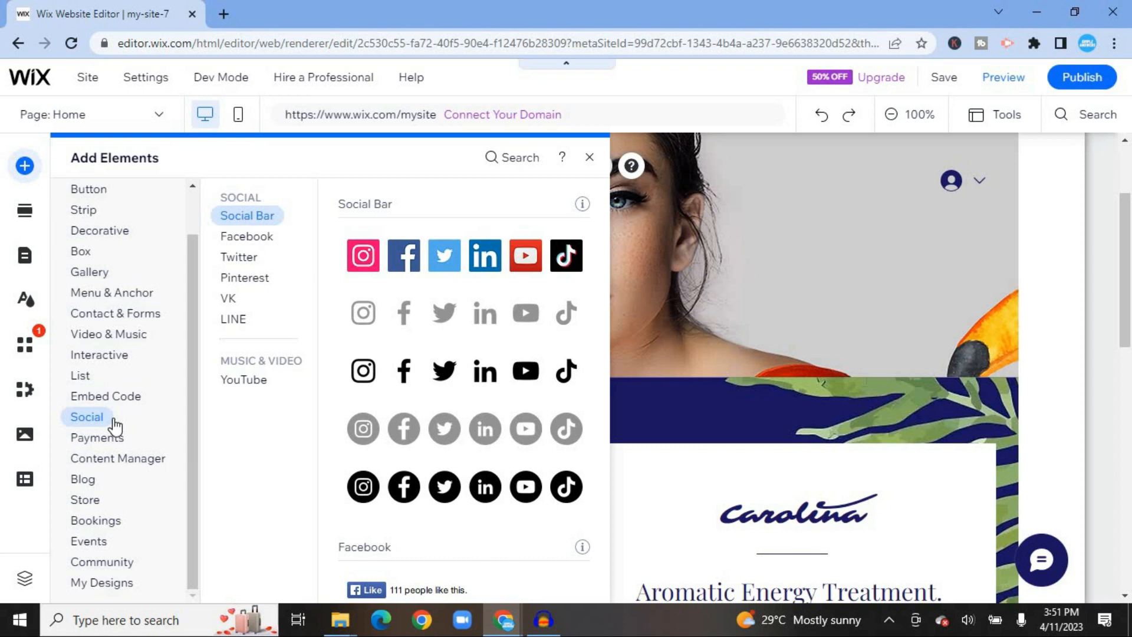
pyautogui.click(109, 502)
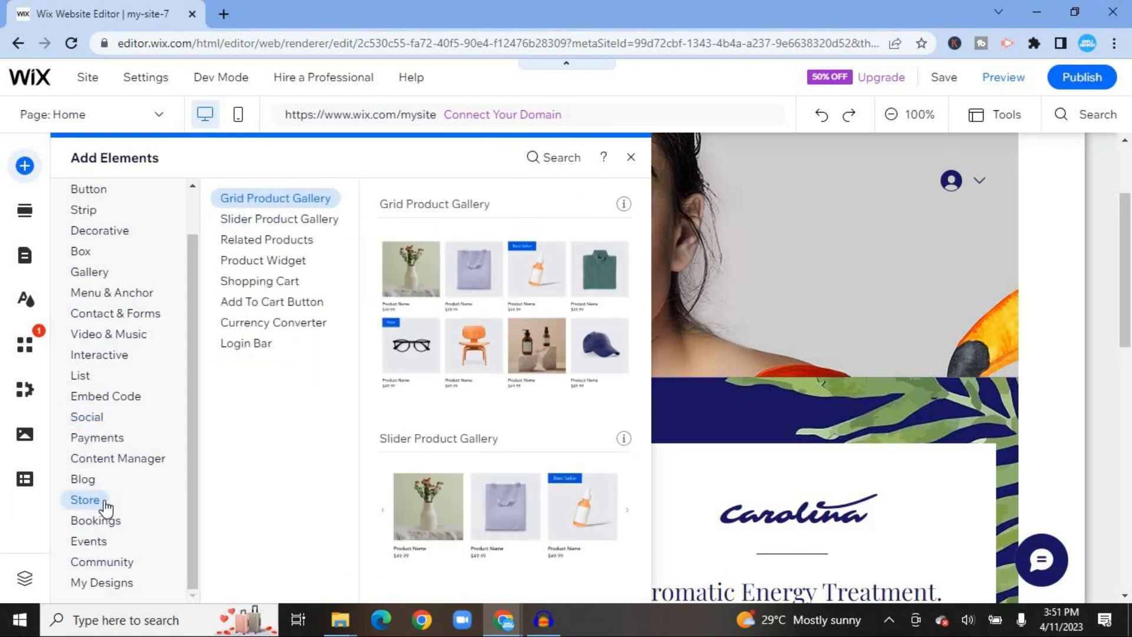
pyautogui.click(103, 356)
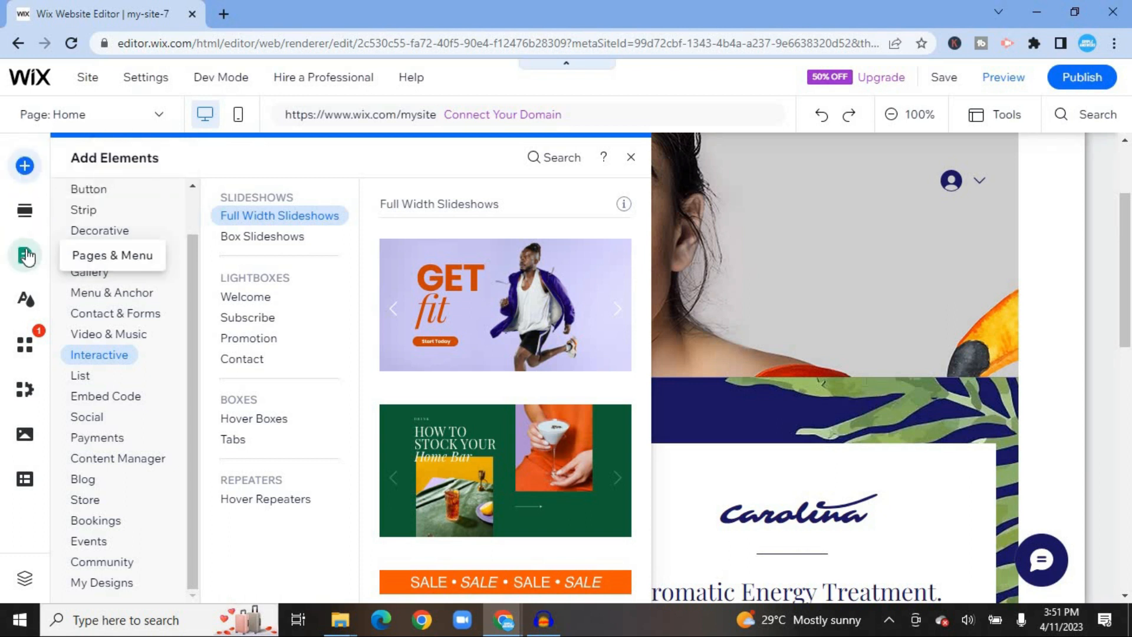
# Step: Find the Booking Form among the site's bookings pages and open it for editing on the canvas
pyautogui.click(26, 256)
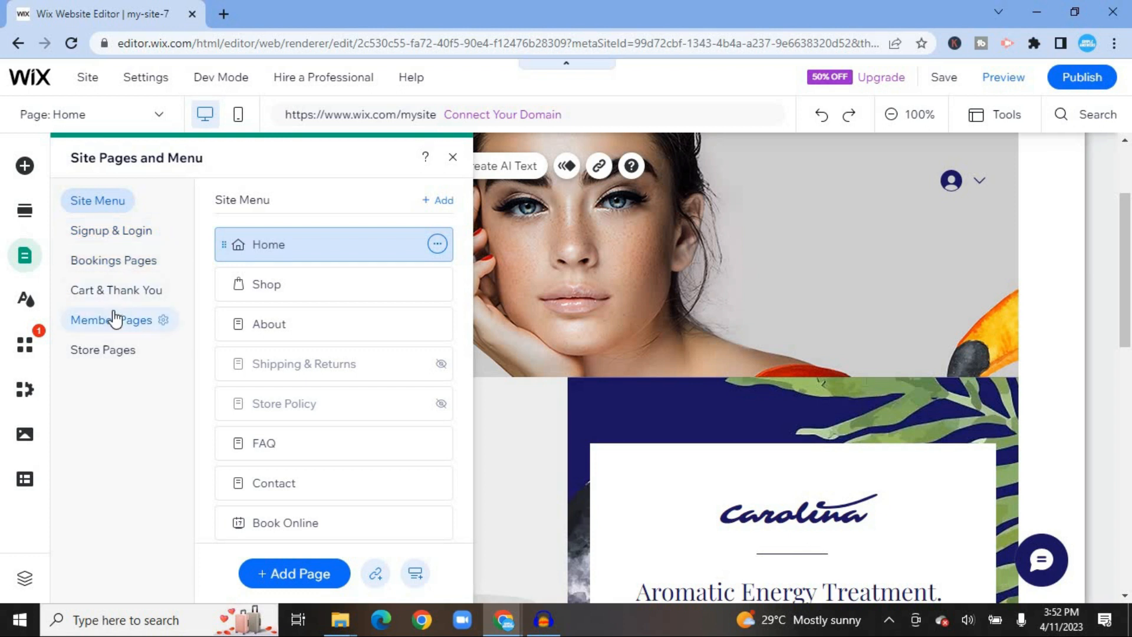
pyautogui.click(123, 267)
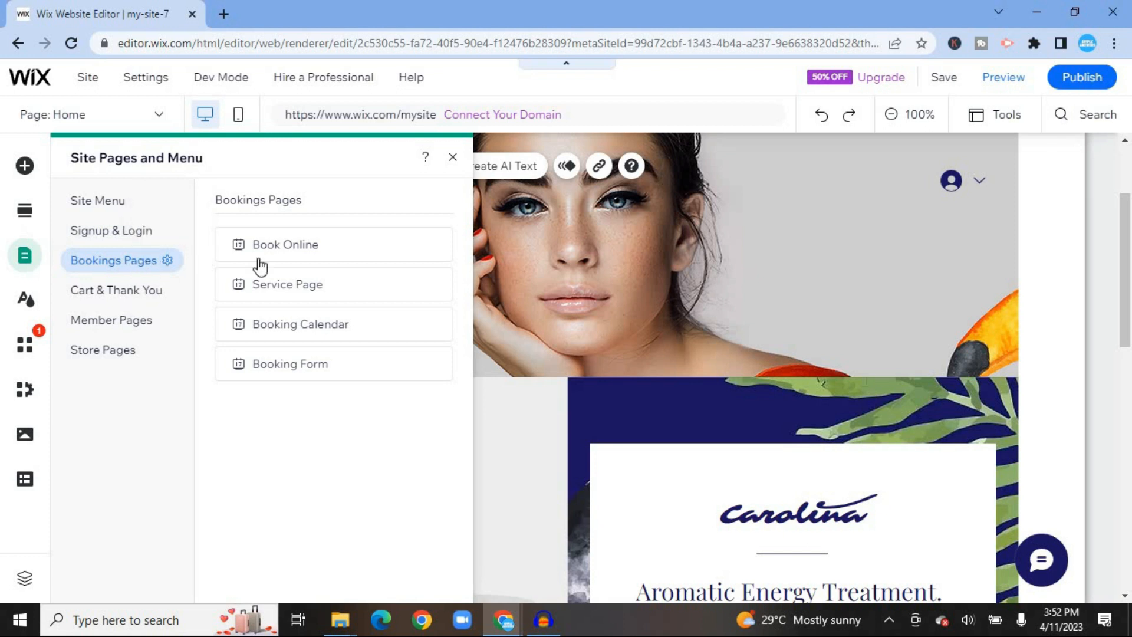
pyautogui.click(312, 370)
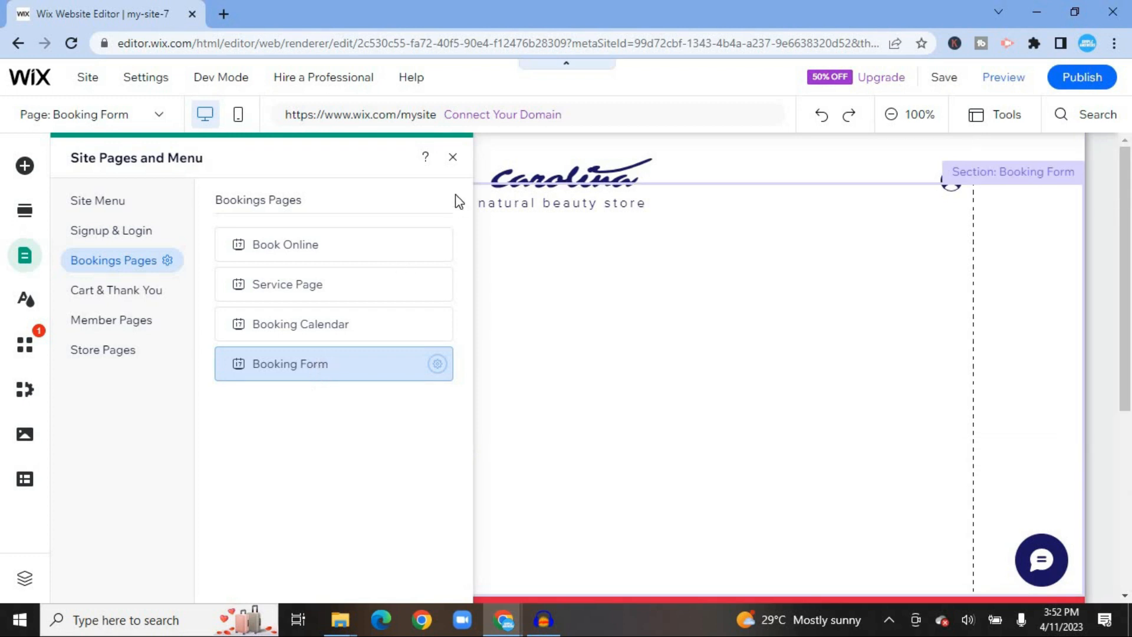
pyautogui.click(452, 159)
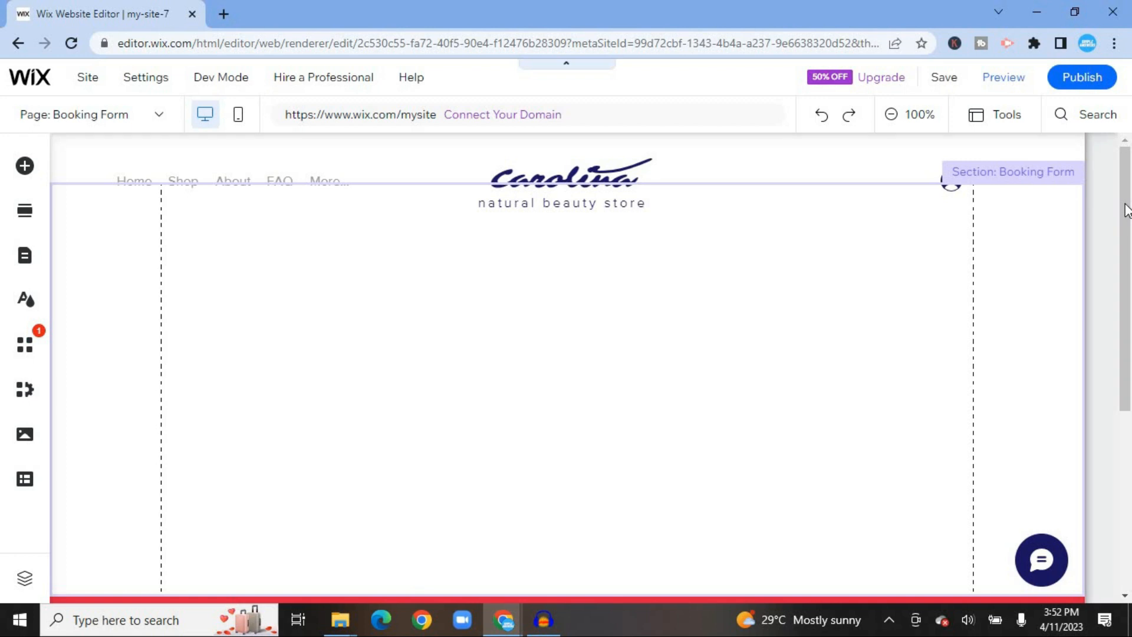
# Step: Review the Booking Form page from its customer detail fields and service details down to the payment options
pyautogui.scroll(-1, 1126, 211)
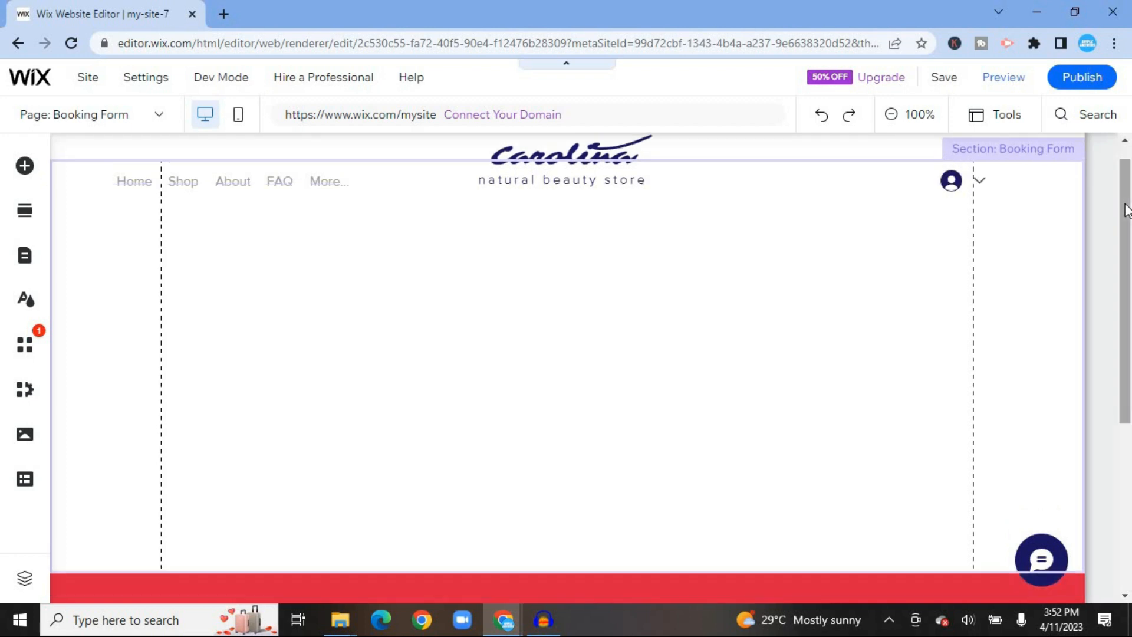
pyautogui.scroll(-5, 1125, 210)
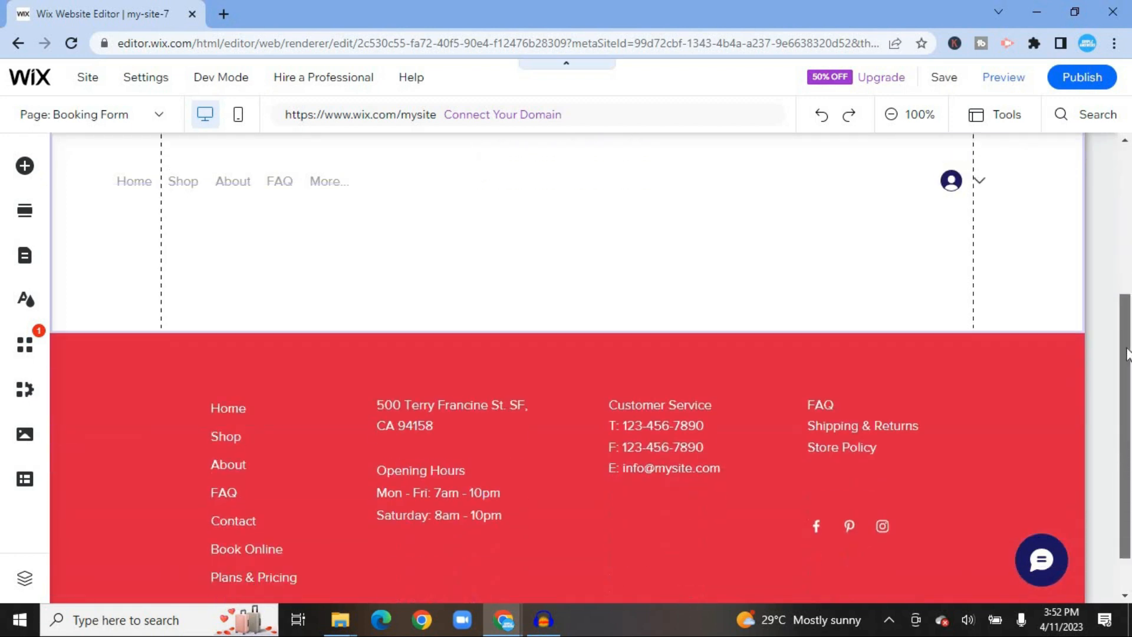
pyautogui.scroll(5, 1127, 218)
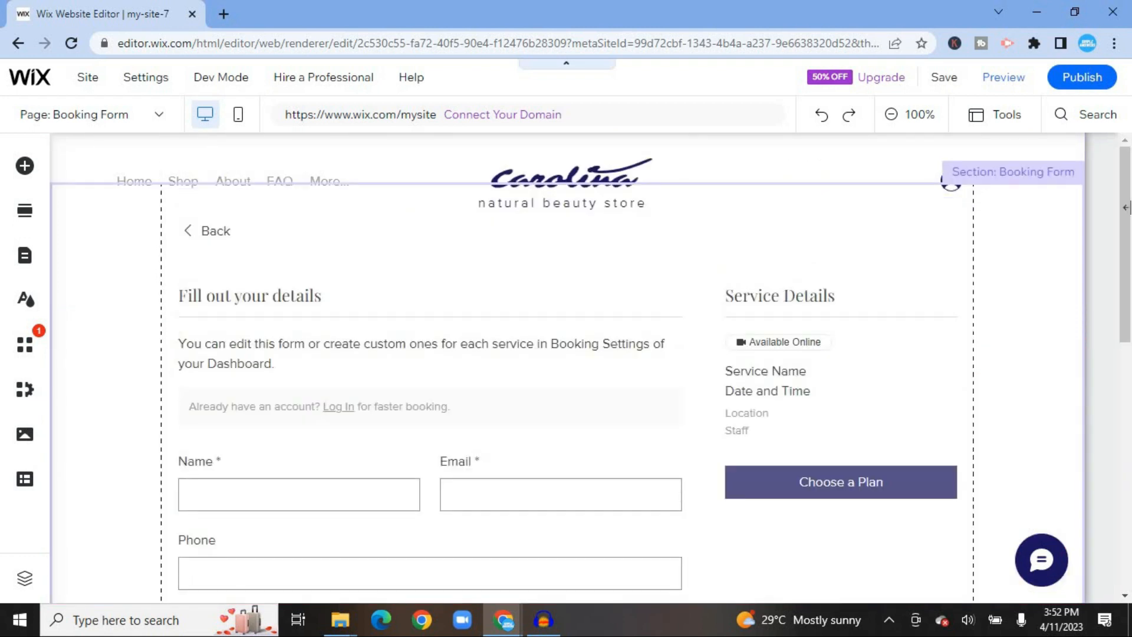
pyautogui.moveTo(1127, 205); pyautogui.dragTo(1130, 328)
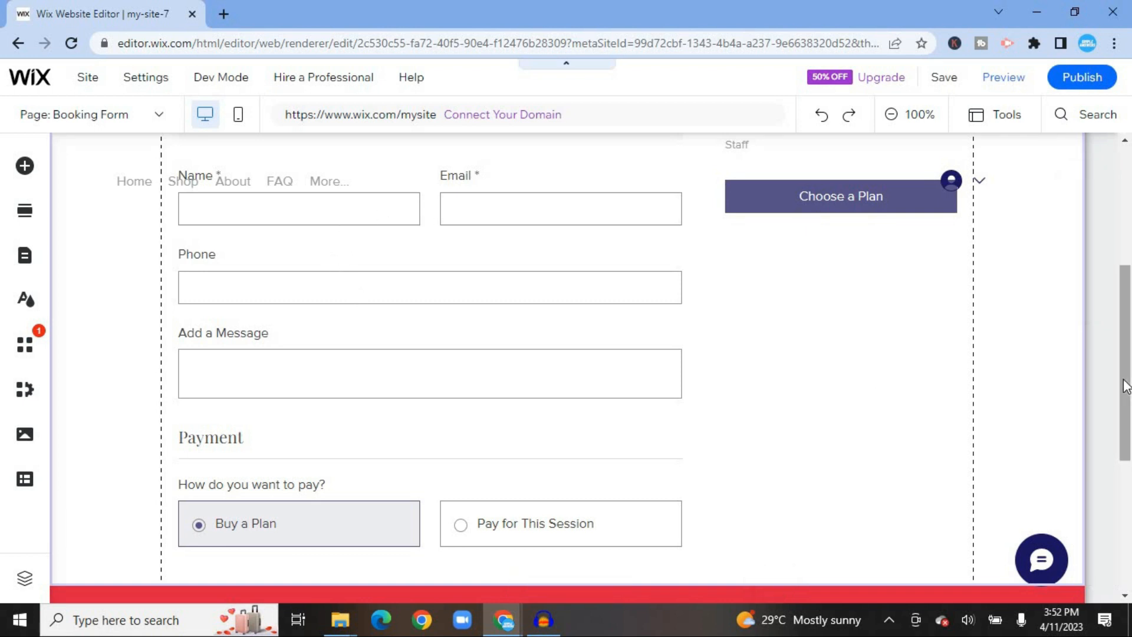
pyautogui.moveTo(1126, 389); pyautogui.dragTo(1125, 210)
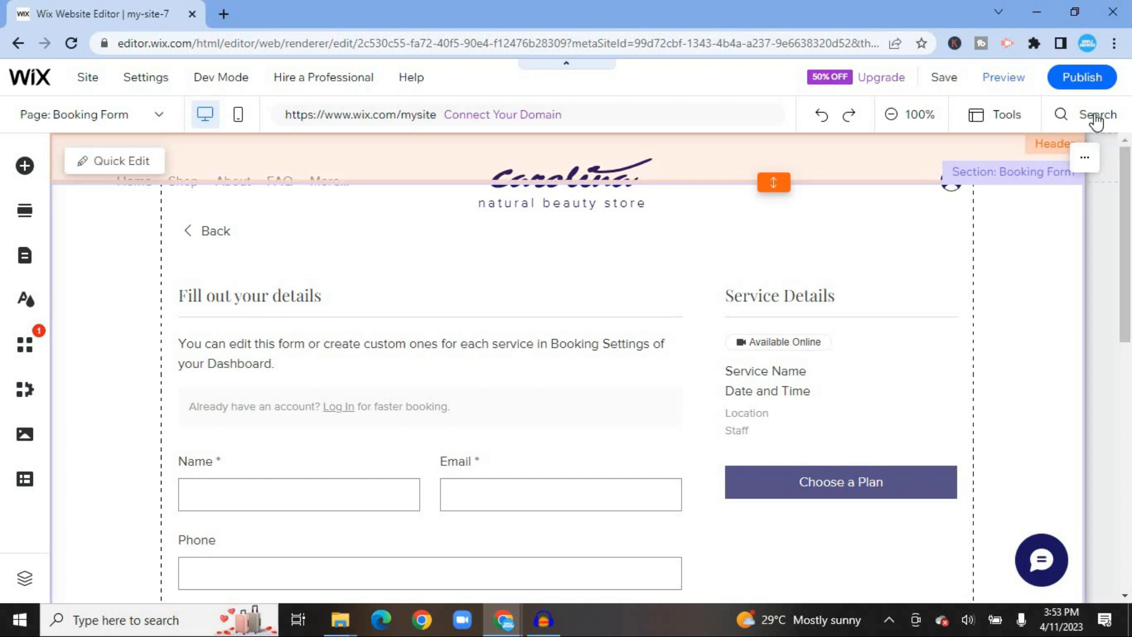